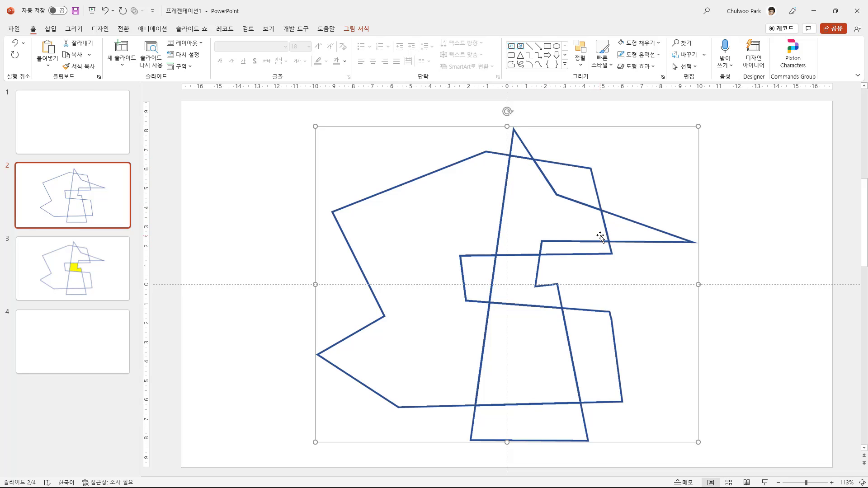
Step: Compare slides 2 and 3, and make the yellow area of the picture on slide 3 transparent
click(87, 280)
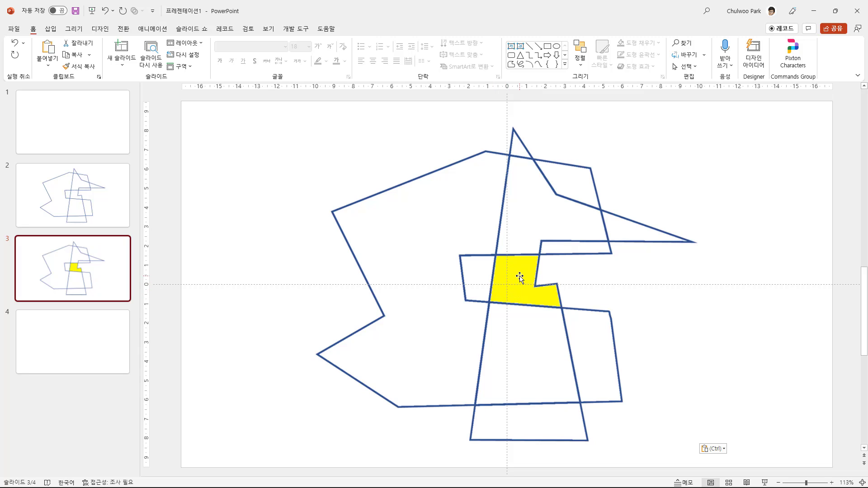
click(74, 194)
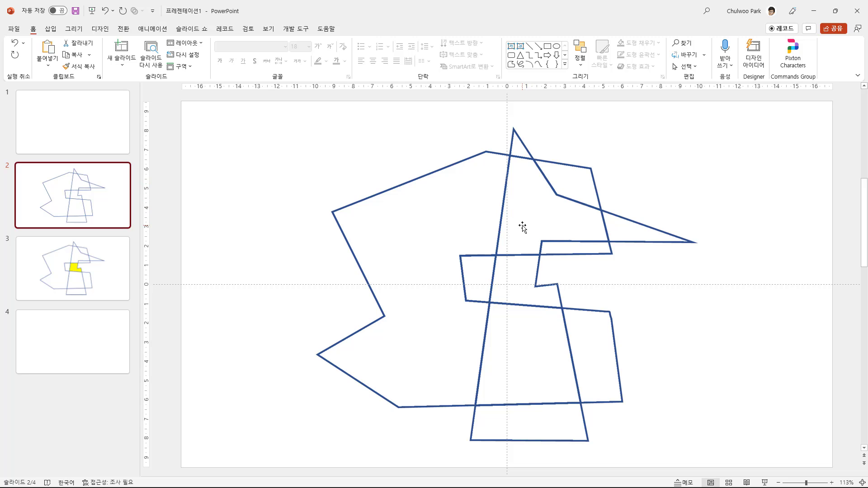
click(83, 273)
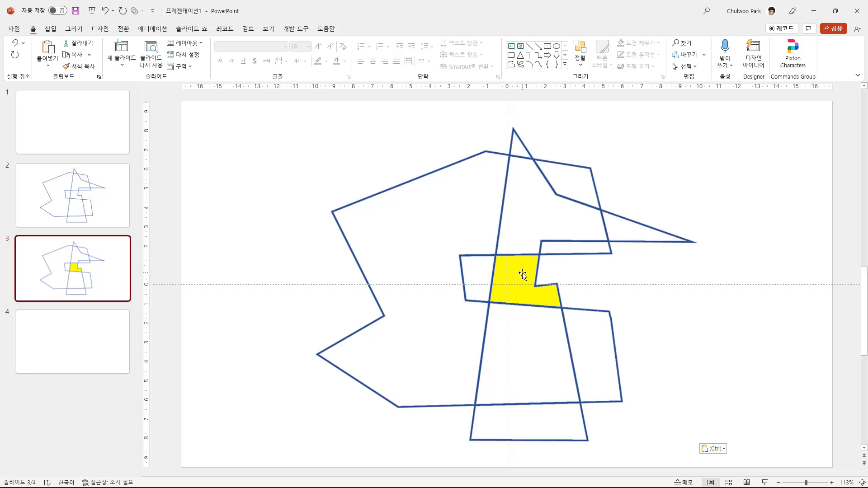
click(458, 238)
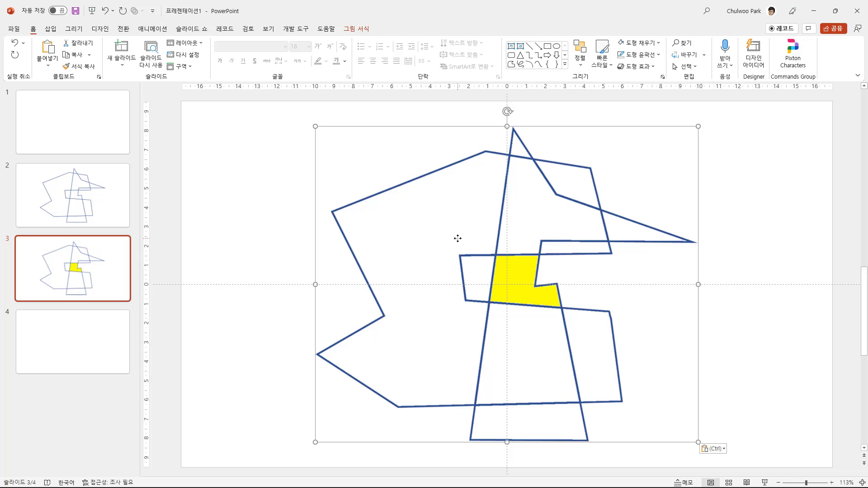
click(356, 30)
click(65, 63)
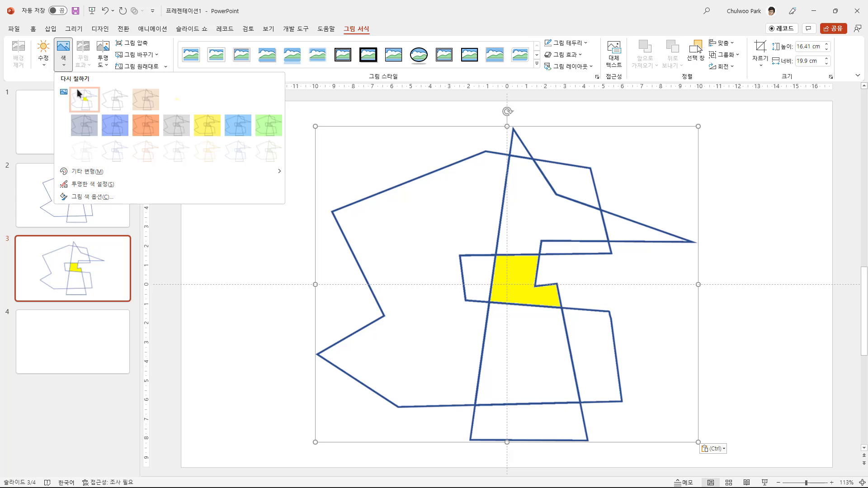
click(112, 184)
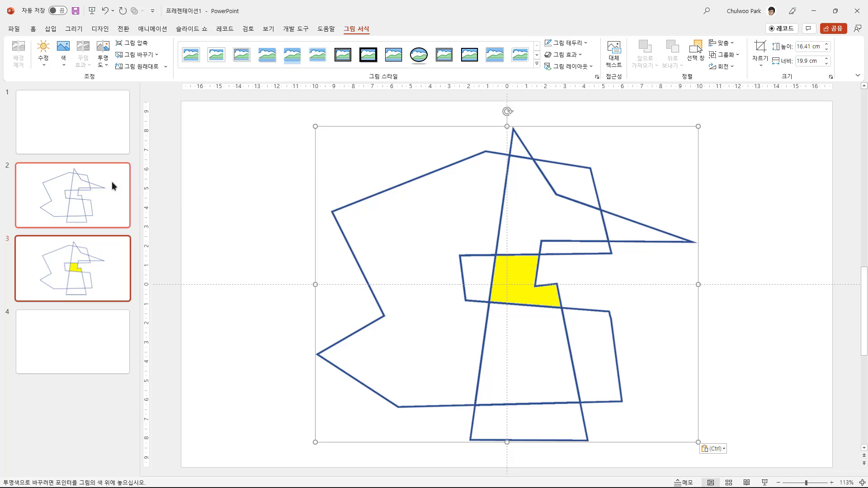
click(523, 268)
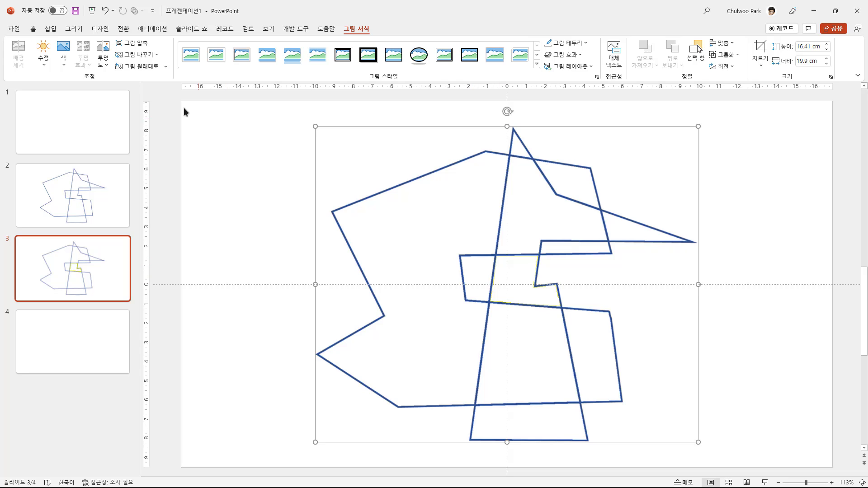
Step: Draw a rectangle over the transparent area and resize it to about 6.5 cm high and 5.5 cm wide
click(50, 29)
click(183, 66)
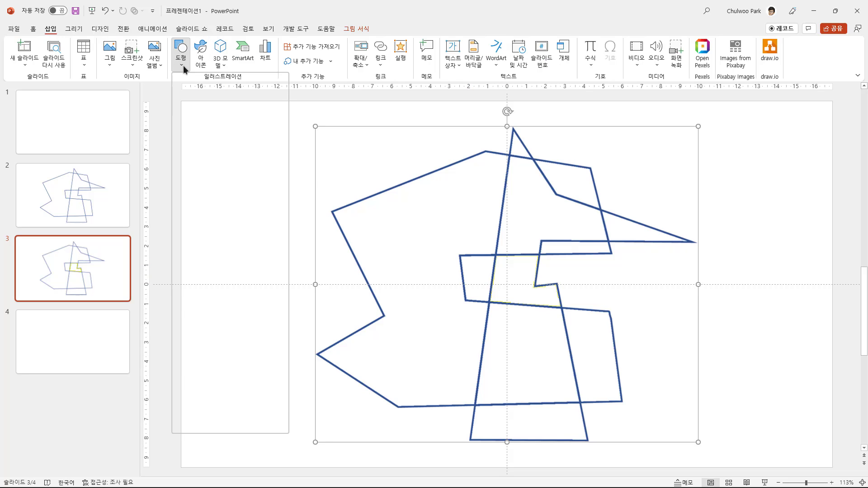
click(217, 90)
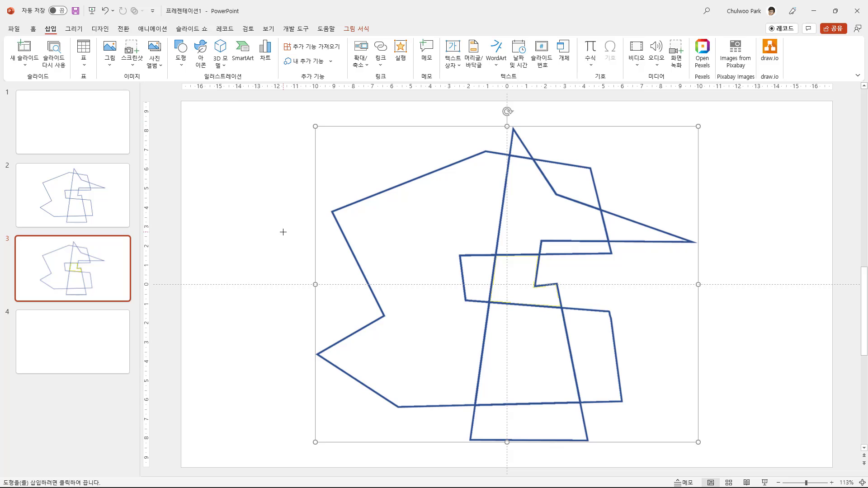
drag(283, 232, 748, 358)
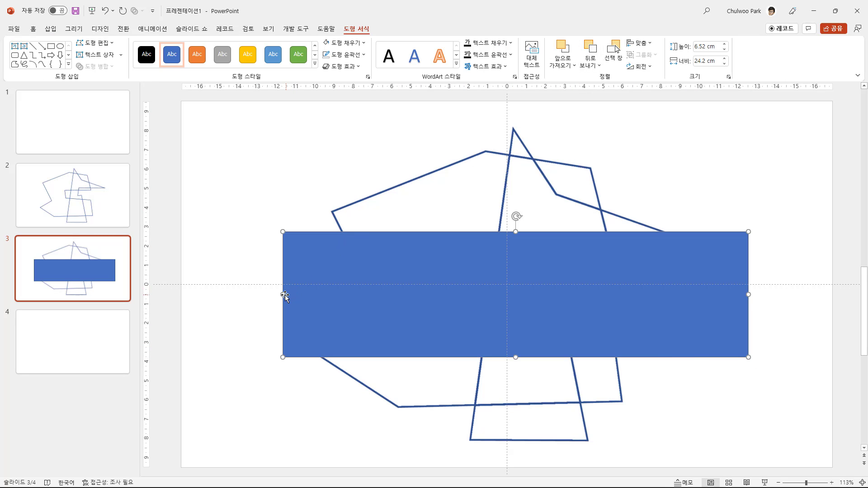
drag(285, 297, 474, 299)
drag(748, 295, 581, 295)
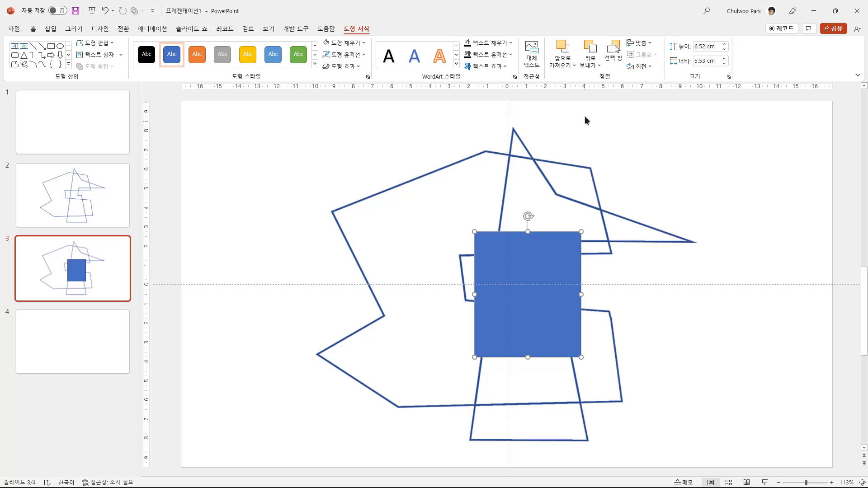
Step: Send the rectangle behind the picture and fill it with yellow
click(590, 48)
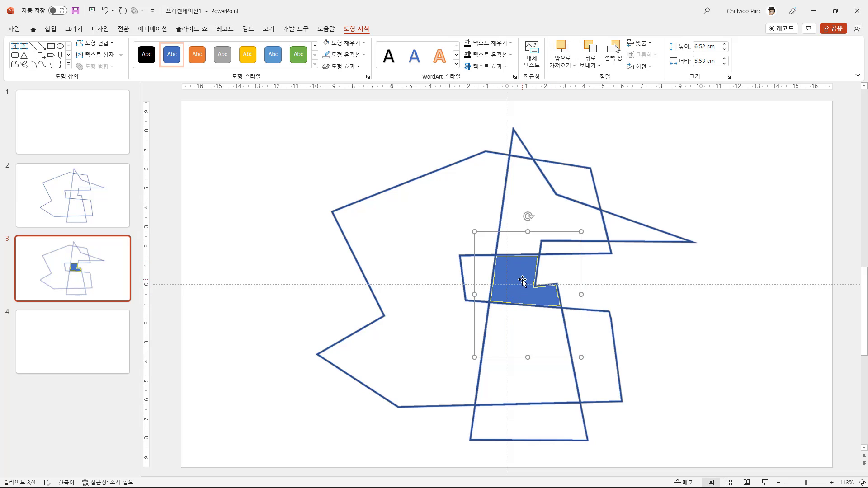
click(362, 43)
click(346, 128)
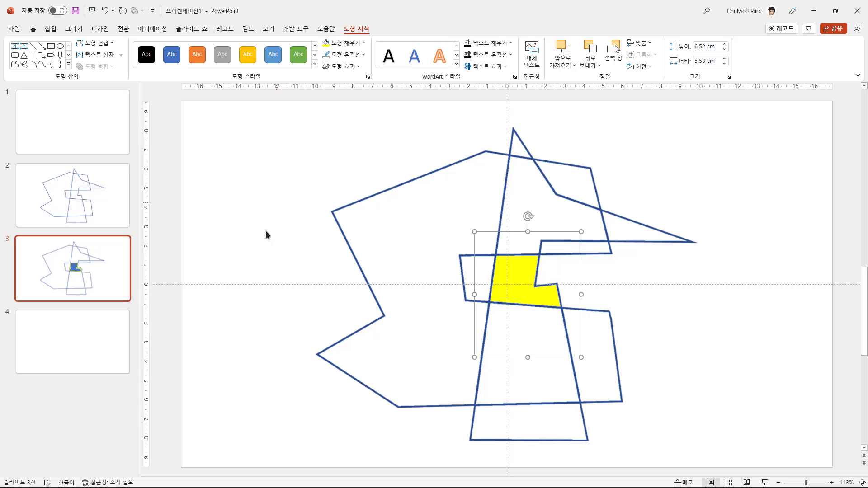
click(246, 388)
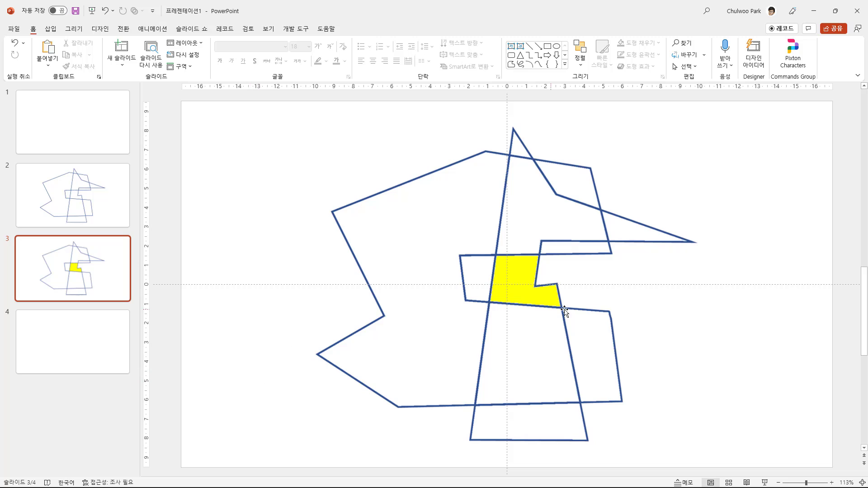
Step: Show the slide's object list and select the rectangle hidden behind the picture
click(521, 288)
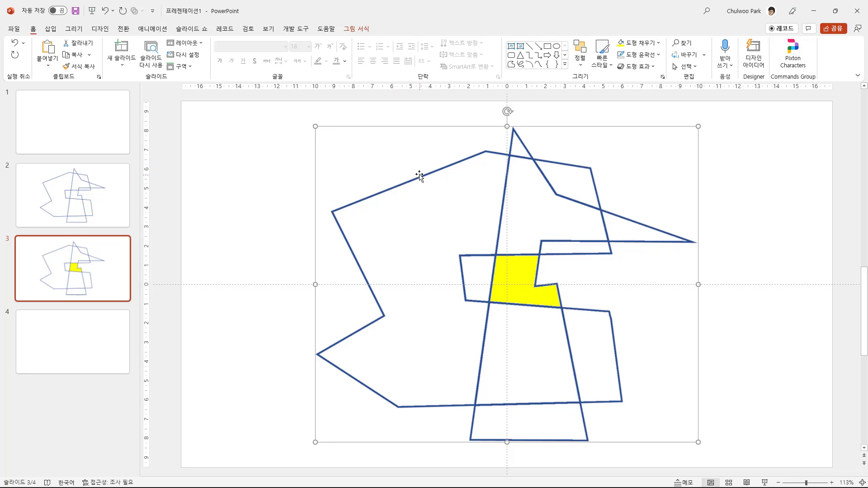
click(695, 66)
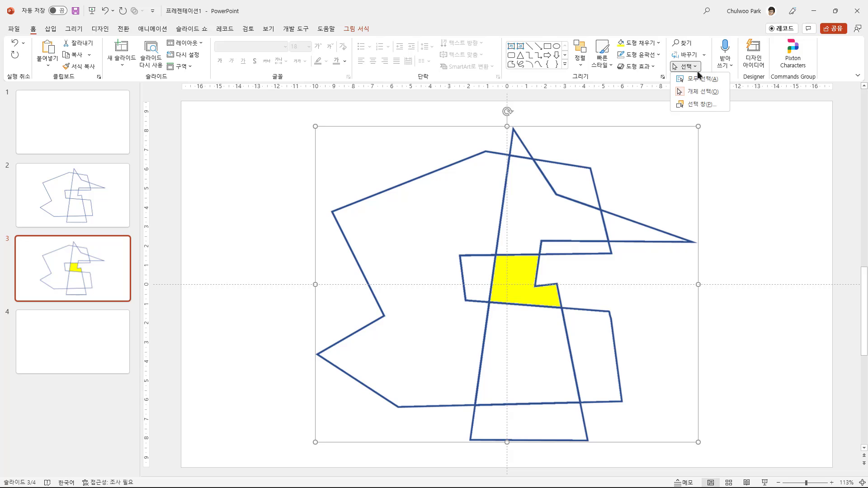
click(704, 102)
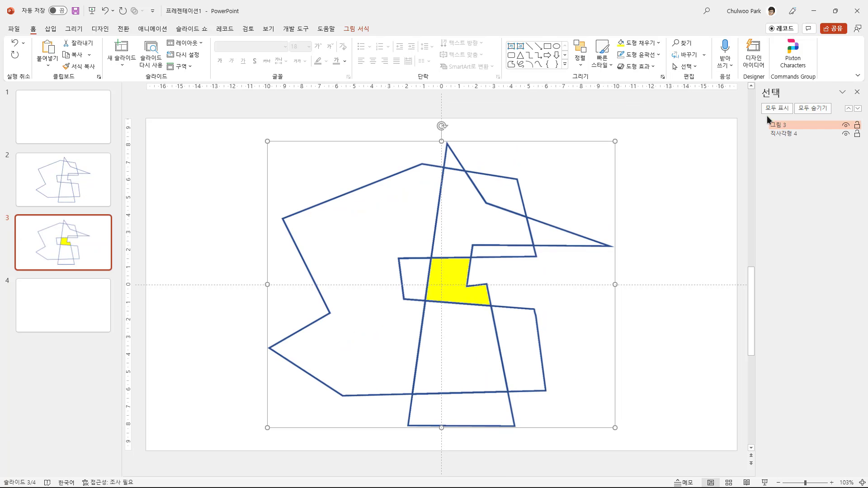
click(785, 134)
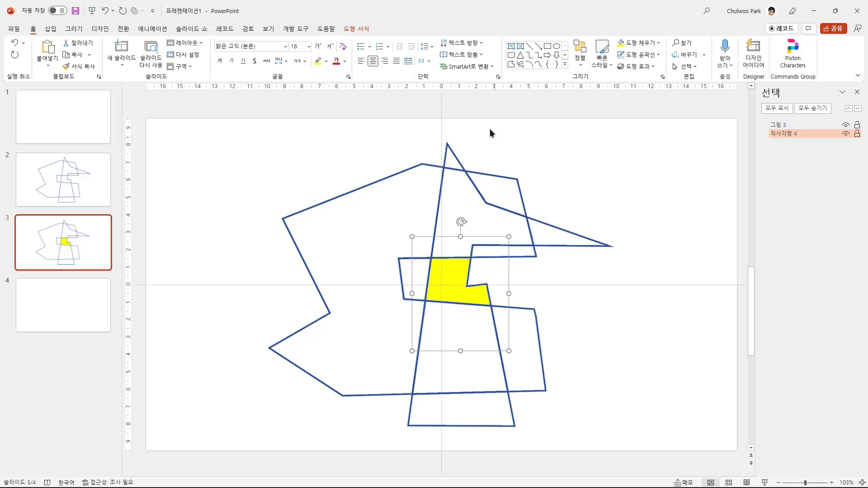
Step: Change the hidden rectangle's fill colour, trying dark blue and settling on light green
click(356, 29)
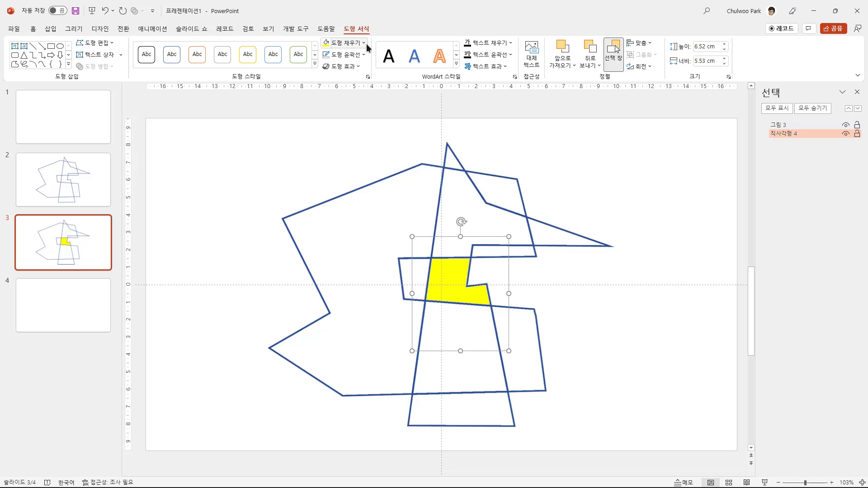
click(365, 44)
click(386, 128)
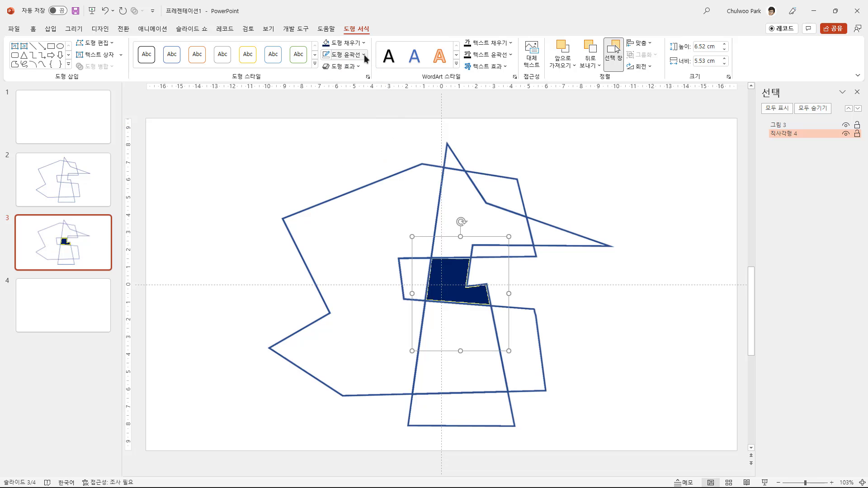
key(ctrl+z)
click(710, 417)
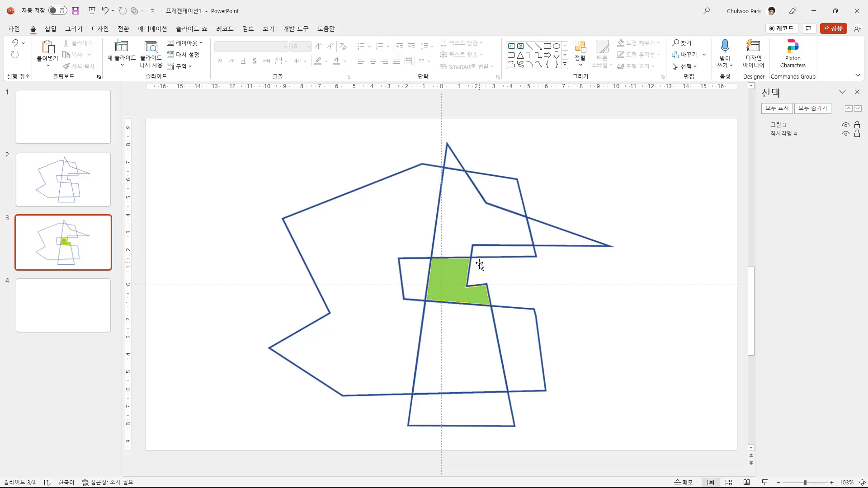
Step: Duplicate slide 2 and make the white background of the copied slide's picture transparent
click(70, 193)
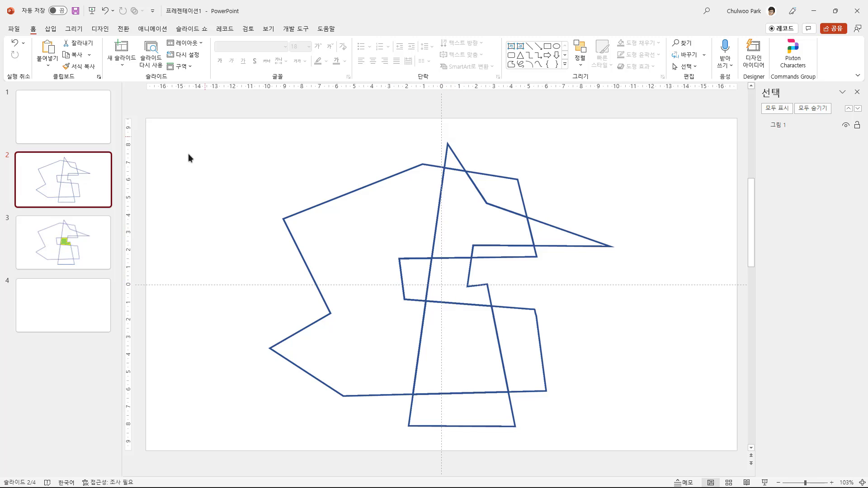
key(ctrl+d)
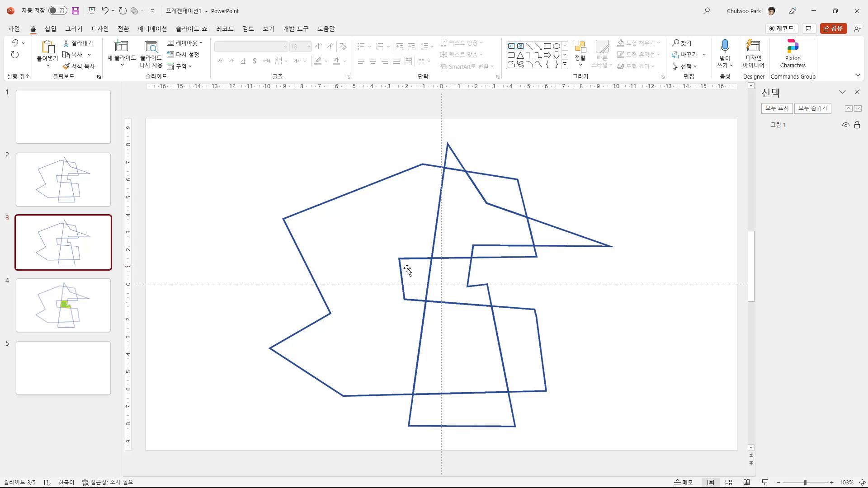
click(435, 266)
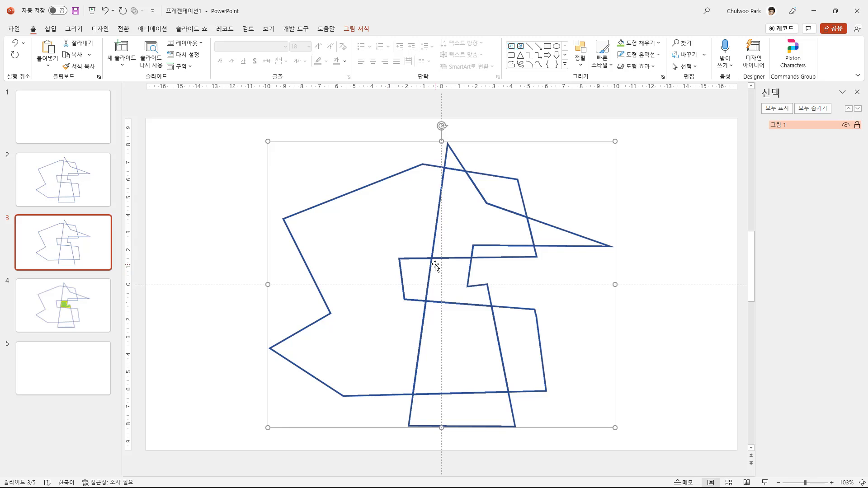
click(357, 28)
click(68, 62)
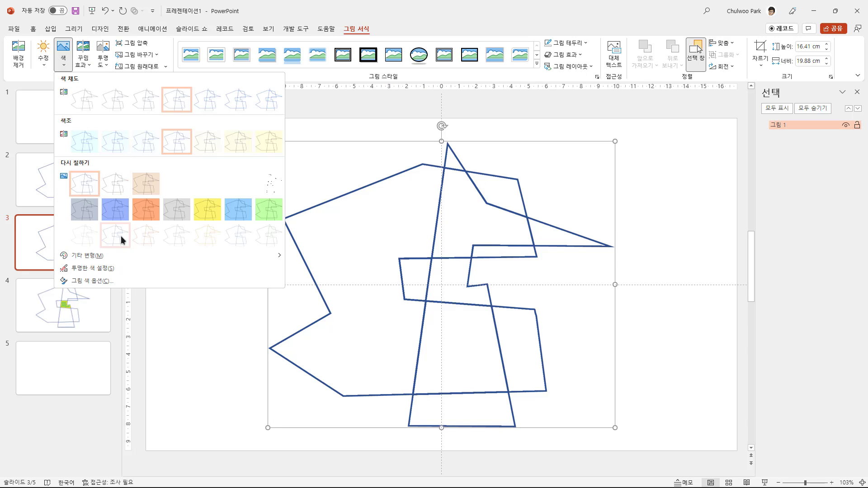
click(110, 271)
click(448, 272)
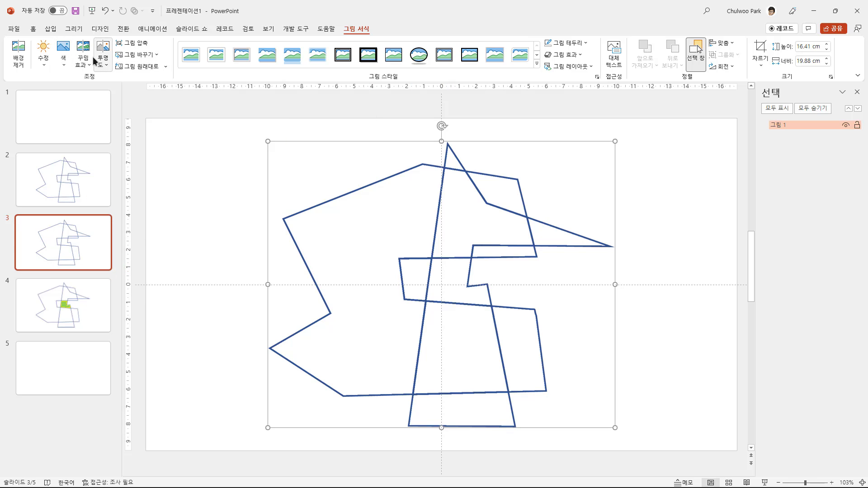
Step: Draw a wide blue rectangle across the picture on slide 3 and place it behind the picture
click(50, 29)
click(181, 62)
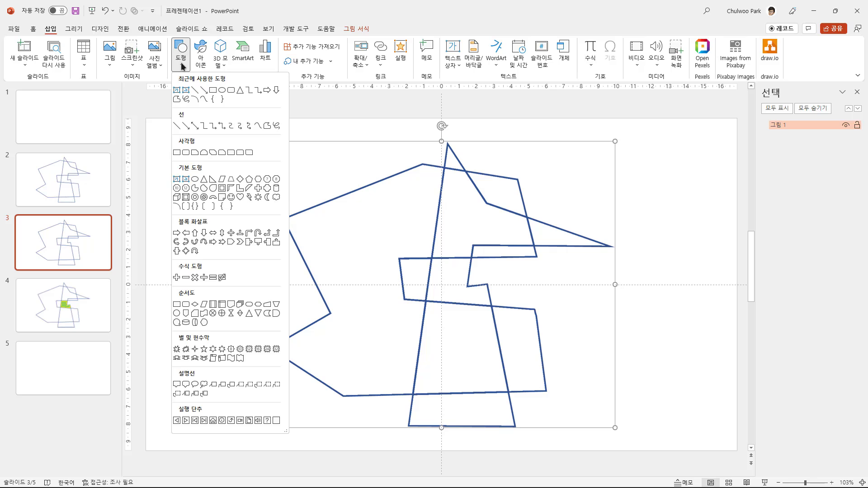
click(212, 90)
drag(211, 187, 702, 372)
click(286, 418)
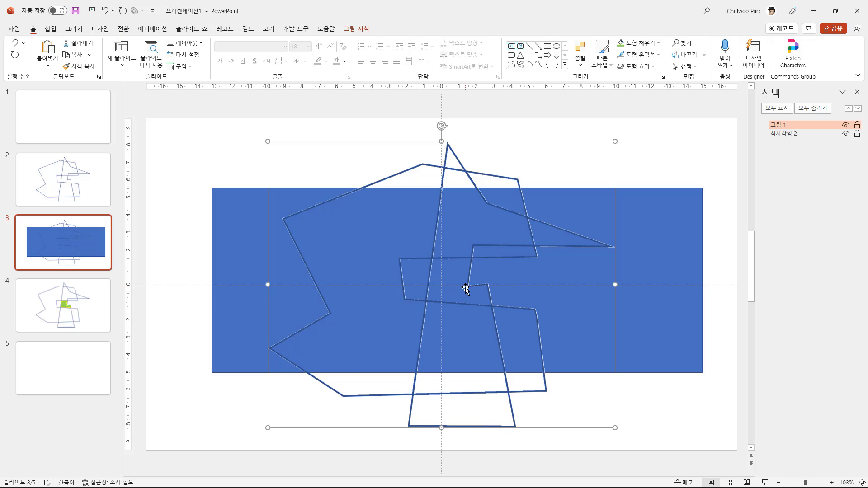
Step: Examine the recolour options for the picture on slide 4 and compare the slide with slides 2 and 3
click(82, 311)
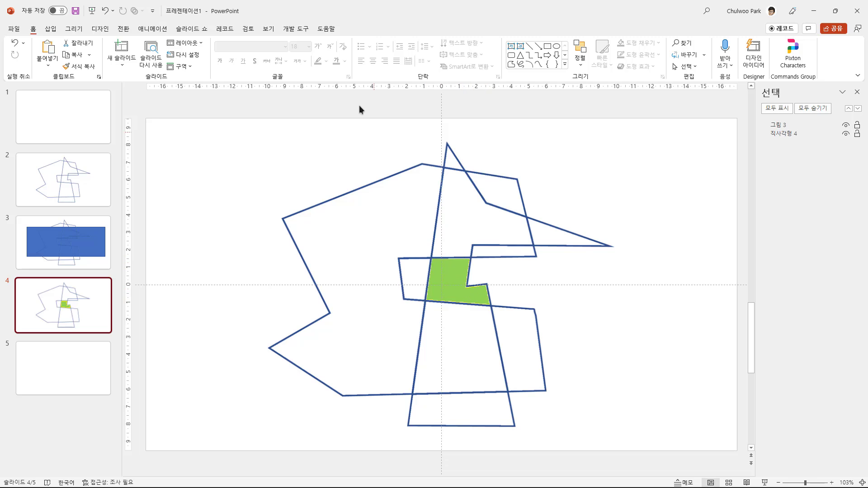
click(443, 273)
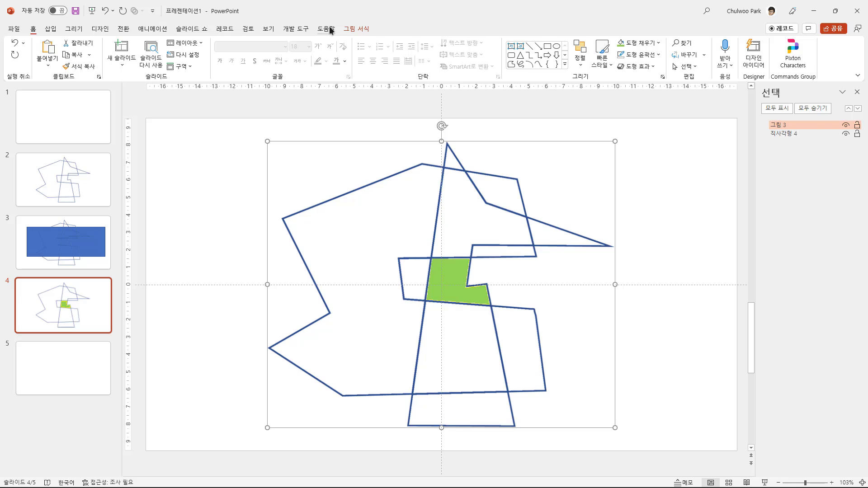
click(356, 29)
click(63, 63)
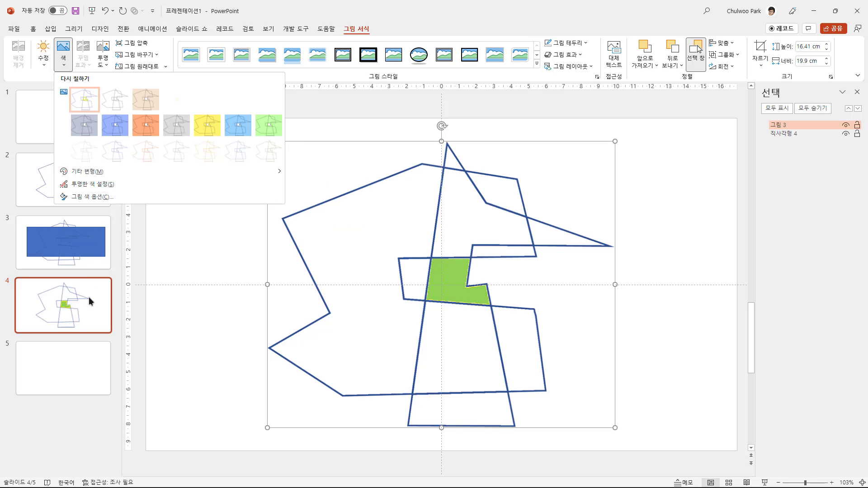
click(674, 335)
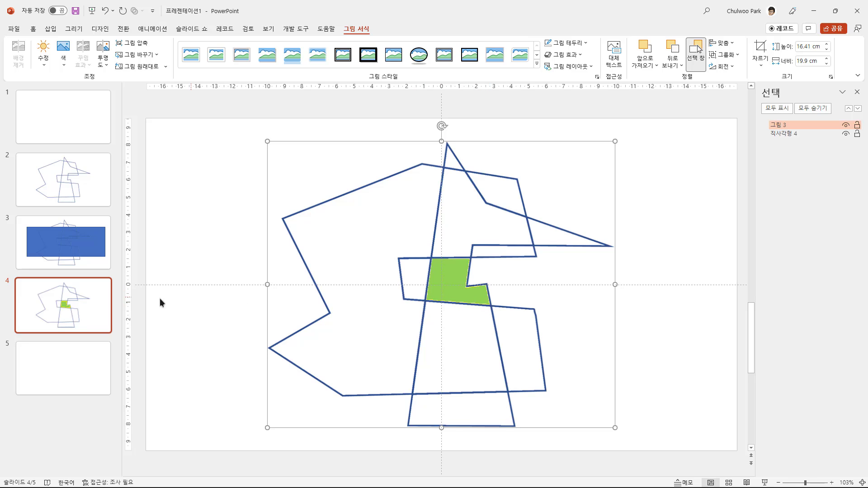
click(82, 311)
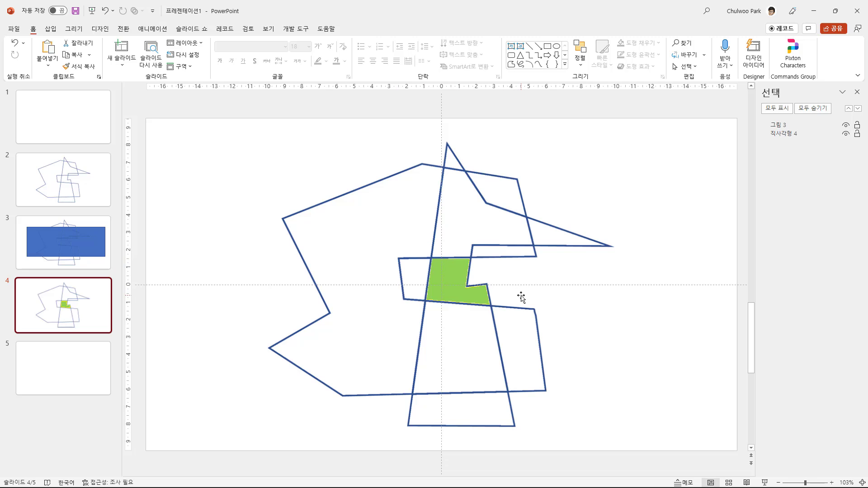
click(67, 199)
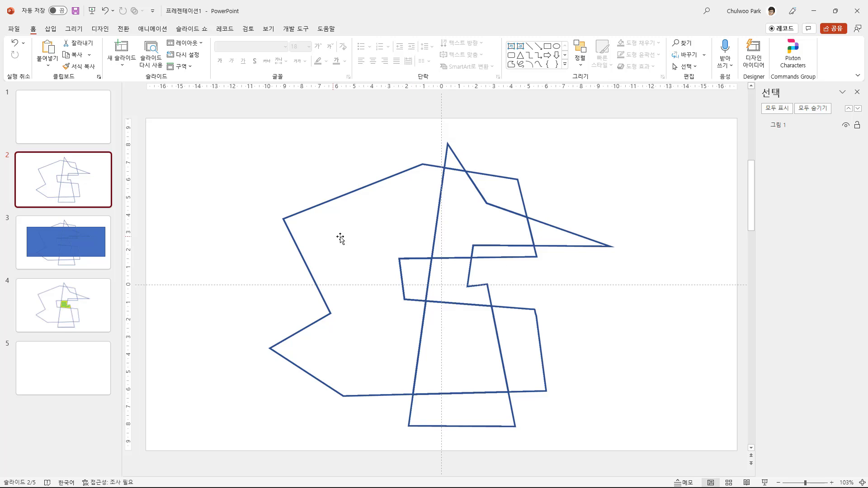
click(64, 227)
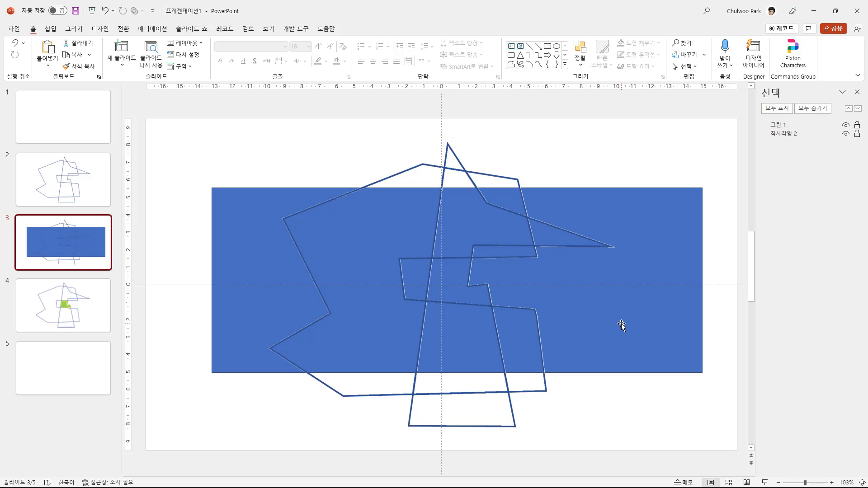
Step: Shrink the blue rectangle on slide 3 from all four sides so it surrounds only the central enclosed area
click(309, 278)
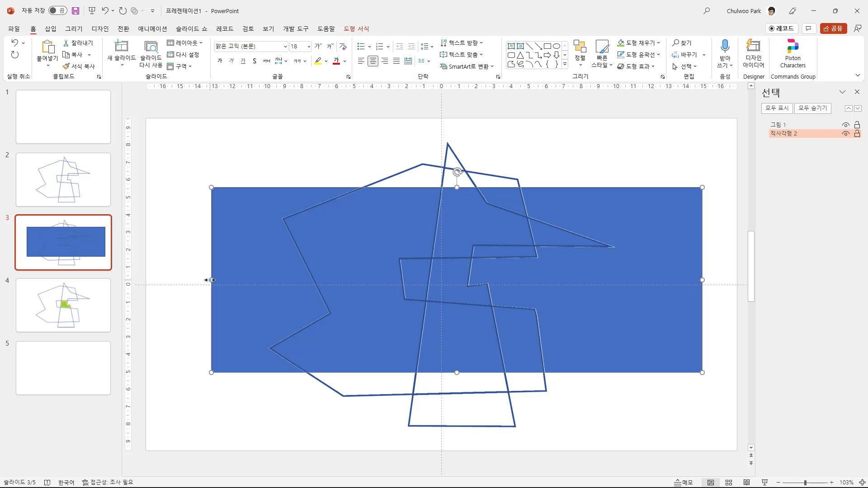
drag(211, 280, 409, 280)
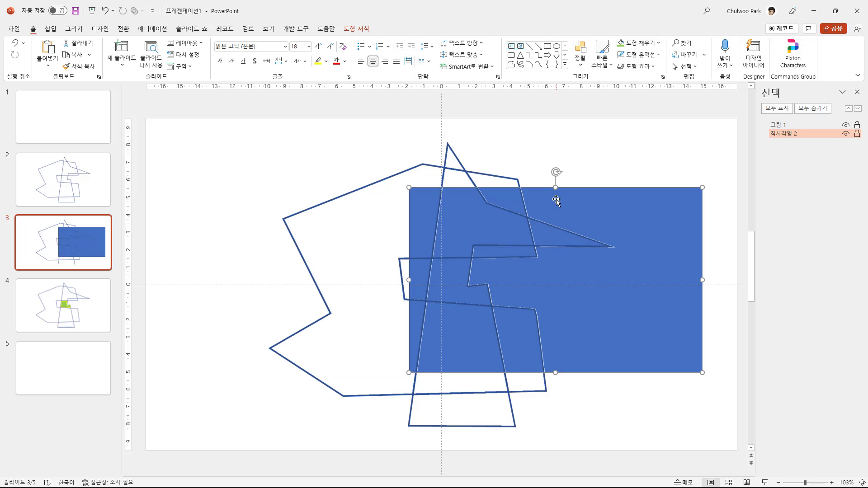
drag(557, 189, 560, 249)
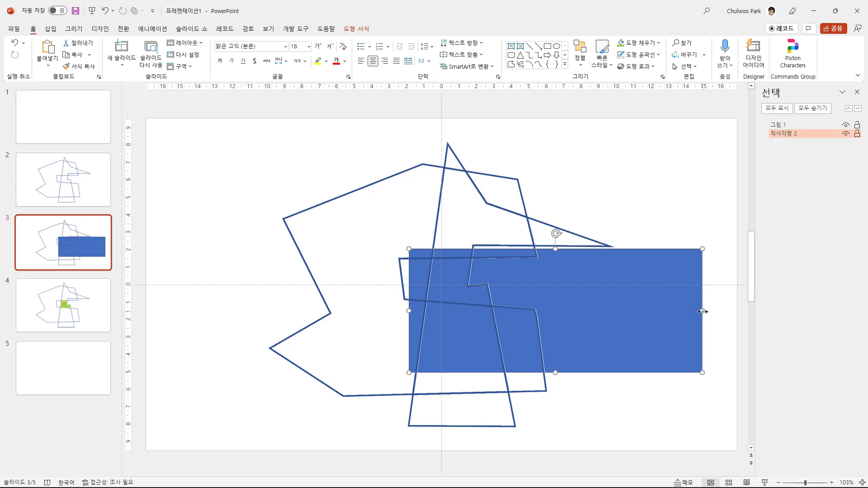
drag(702, 311, 517, 309)
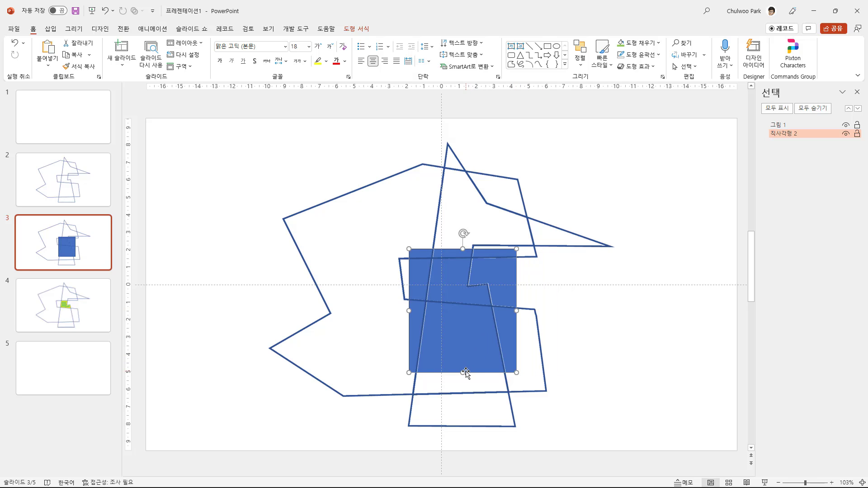
drag(462, 372, 462, 322)
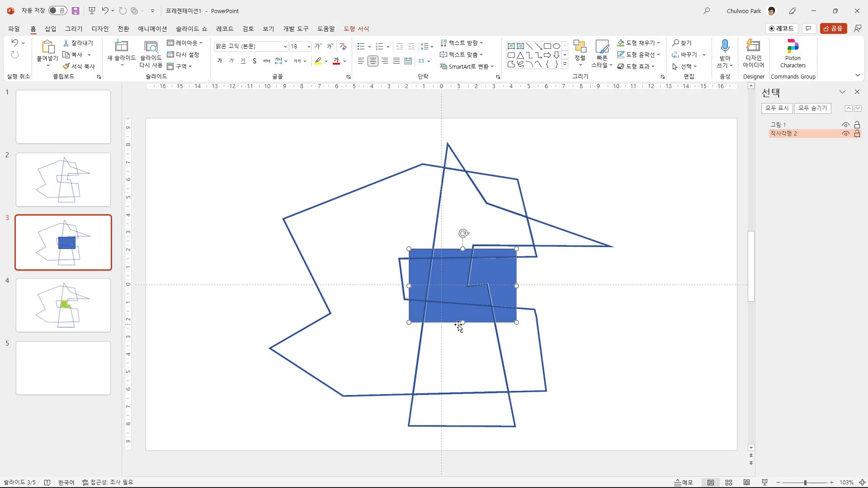
Step: Copy the line drawing together with the blue rectangle from slide 3 and paste them as one picture on slide 5
click(62, 366)
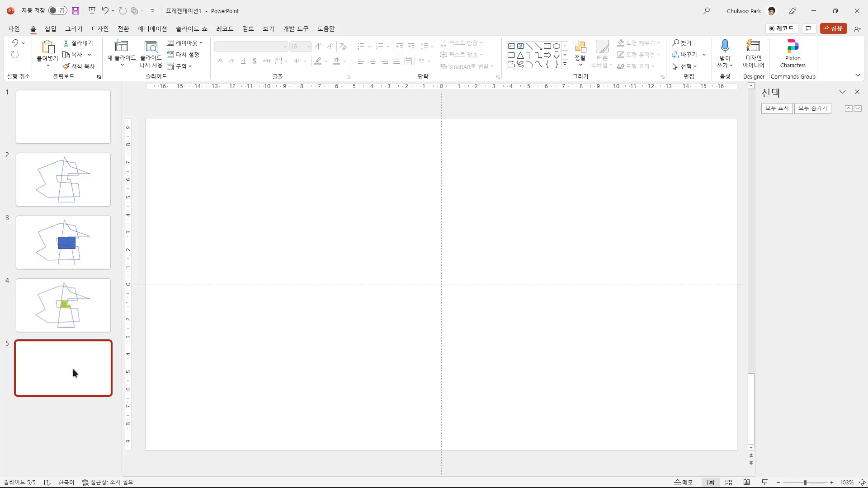
click(68, 262)
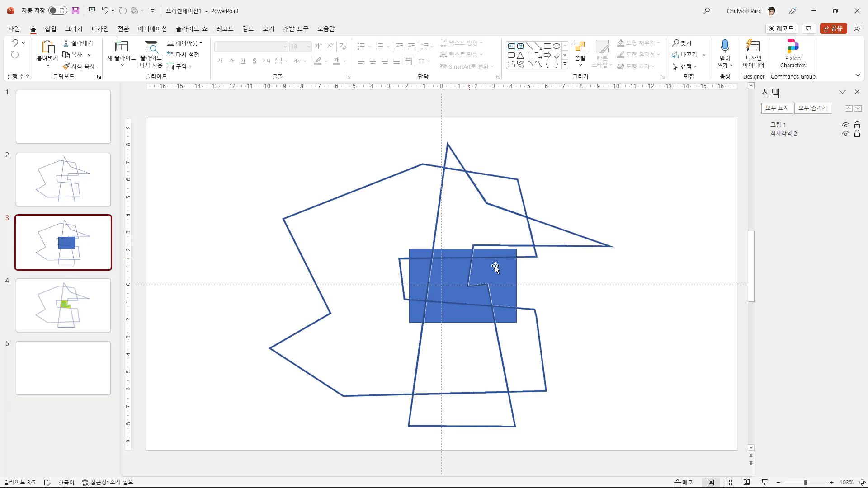
click(613, 388)
key(ctrl+a)
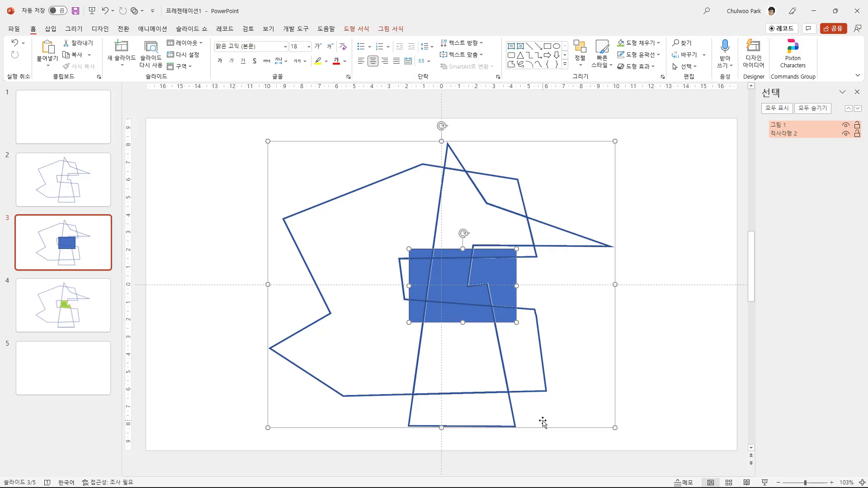
click(53, 369)
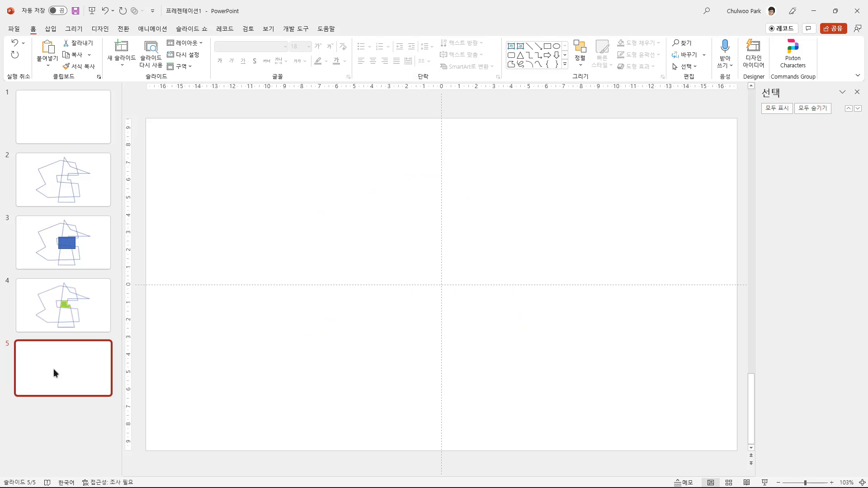
click(48, 64)
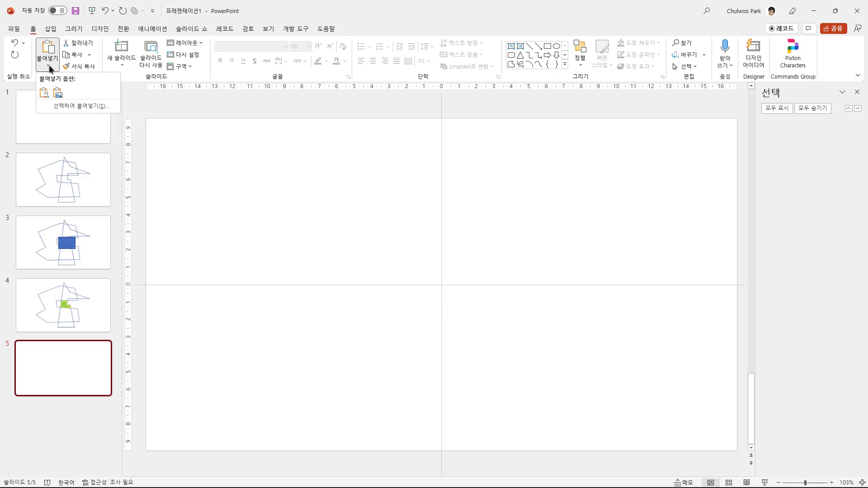
click(58, 93)
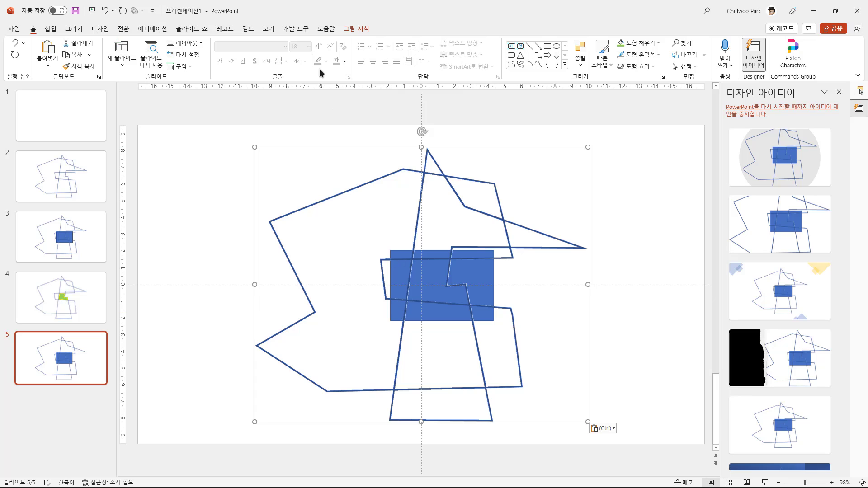
Step: Crop the pasted picture on slide 5 to the blue area around the central enclosed shape, about 3.57 cm high and 4.68 cm wide
click(356, 29)
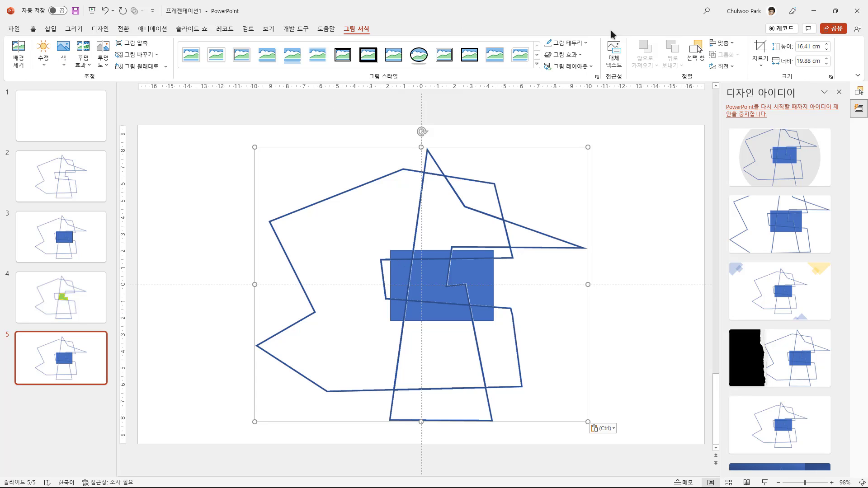
click(760, 50)
drag(421, 151, 426, 253)
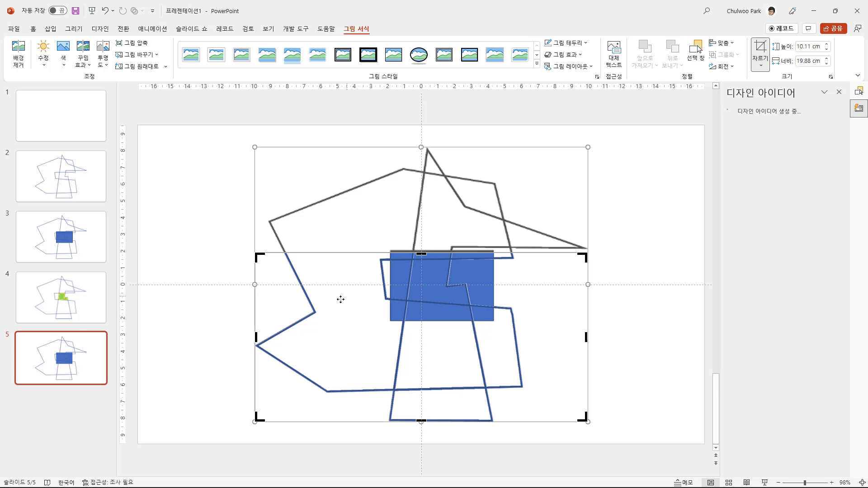
drag(255, 339, 401, 337)
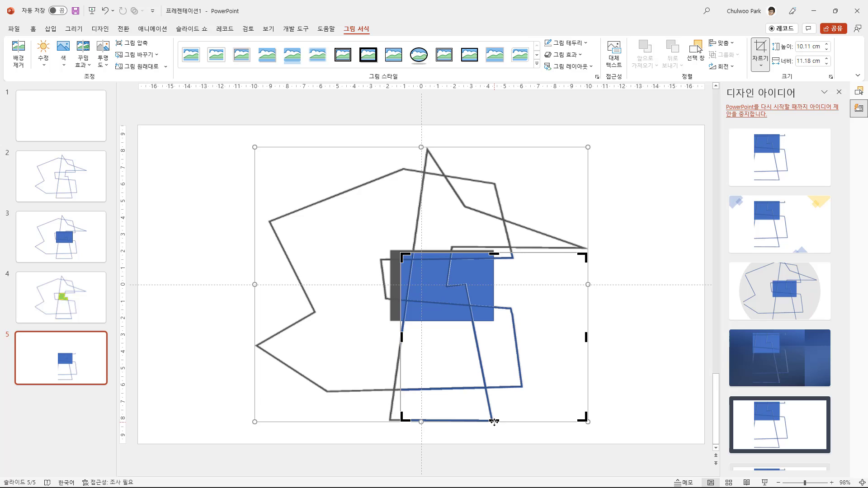
drag(495, 421, 495, 311)
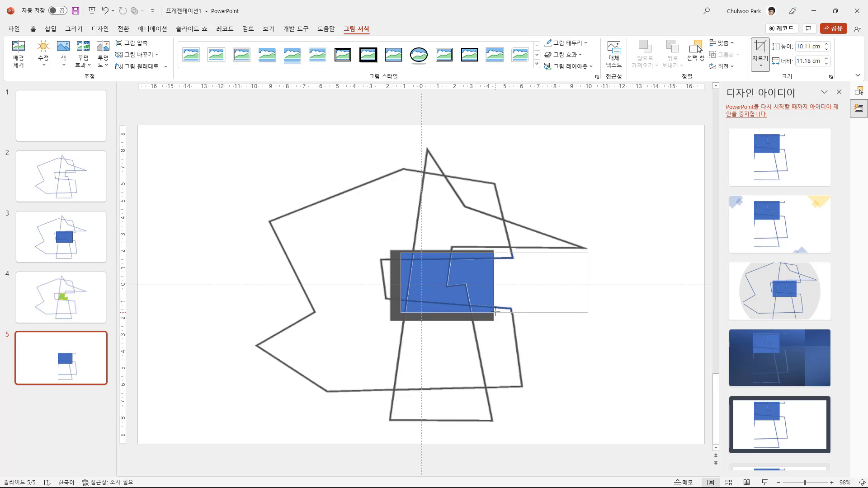
drag(585, 283, 479, 286)
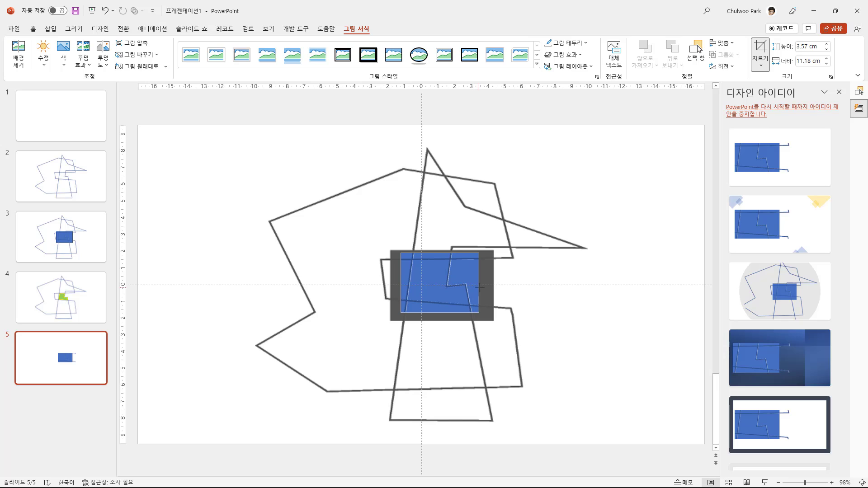
click(172, 358)
Step: Try background removal on the cropped picture and discard its changes
click(435, 292)
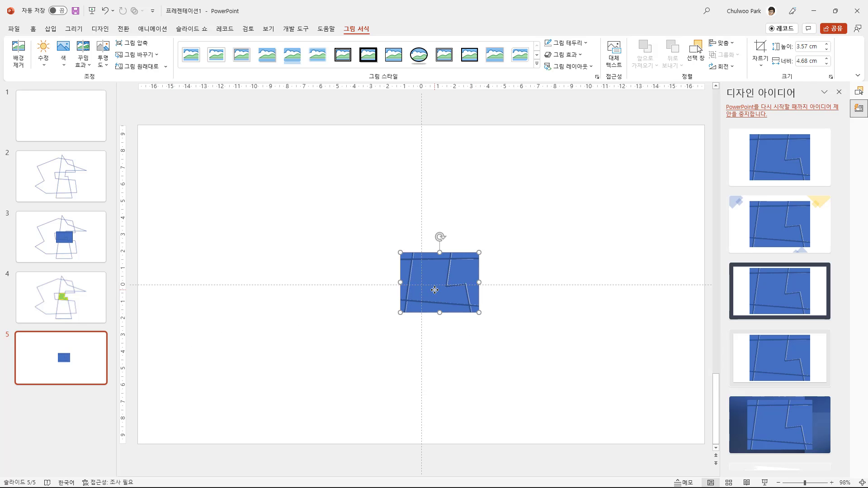
click(17, 57)
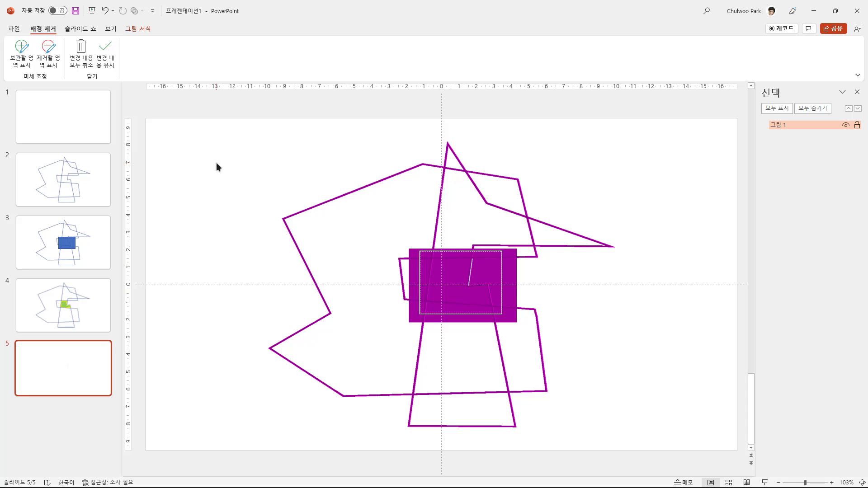
click(80, 58)
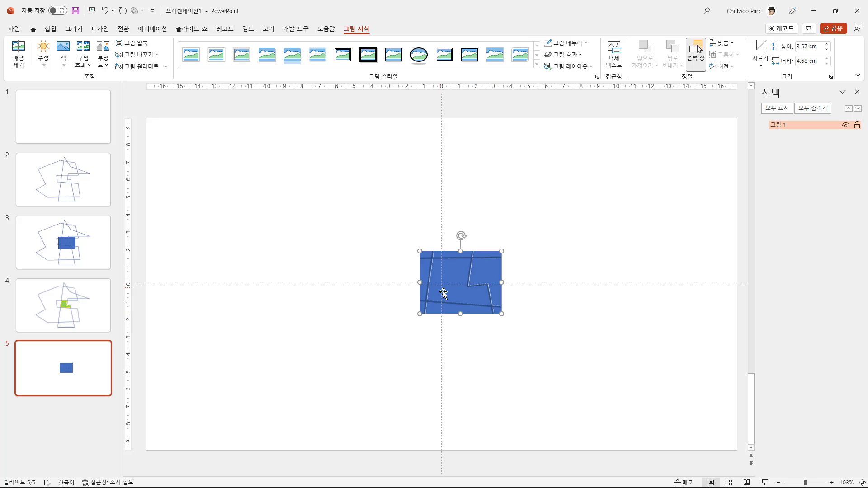
Step: Paste a copy of the cropped picture as a picture on slide 5 and move it up and to the right of the original
click(33, 29)
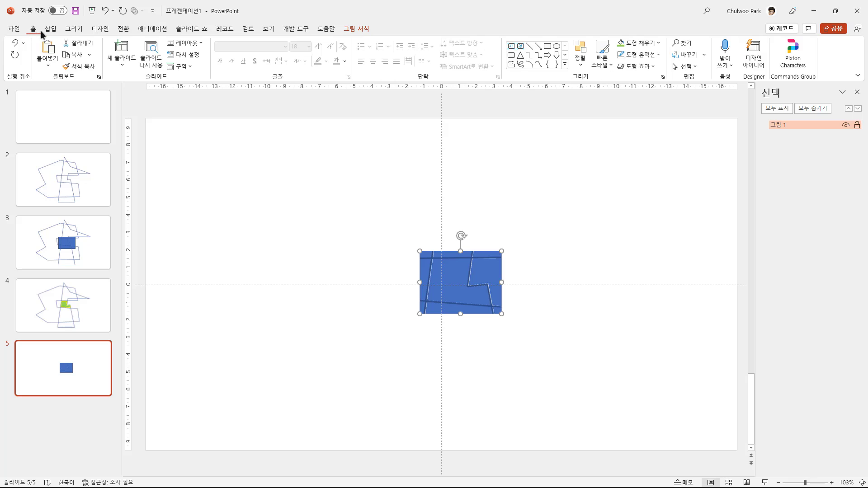
click(49, 67)
click(58, 93)
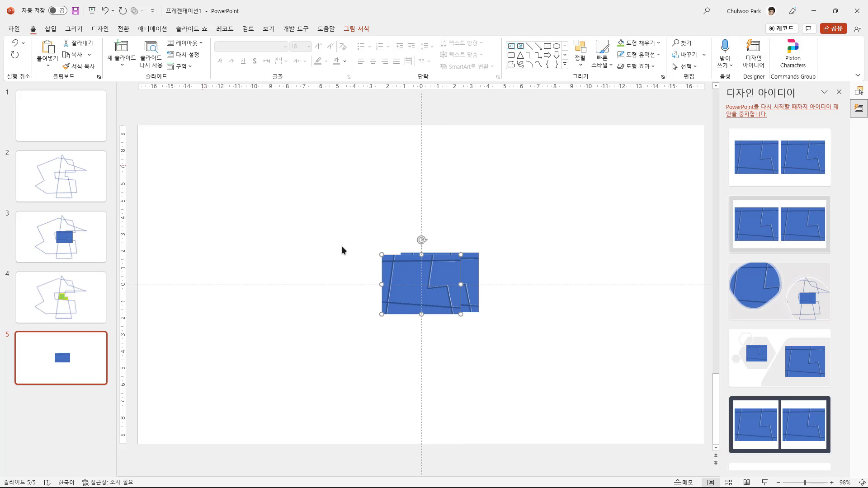
drag(421, 285, 586, 235)
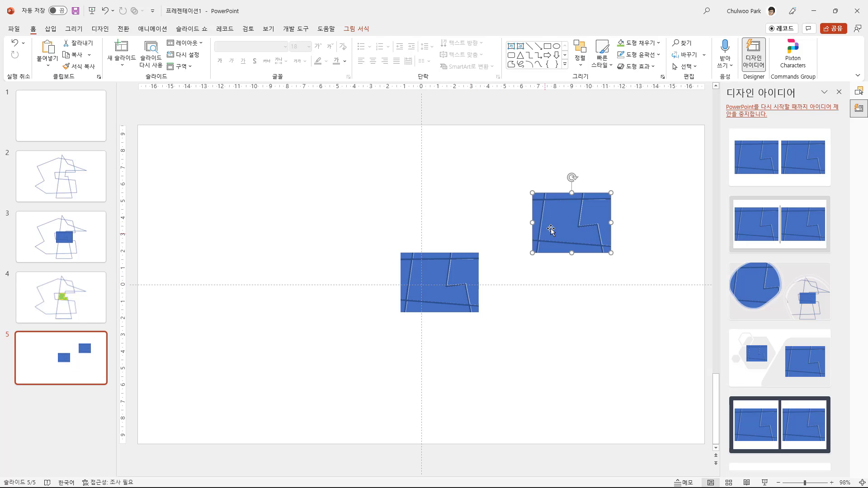
drag(570, 221, 585, 212)
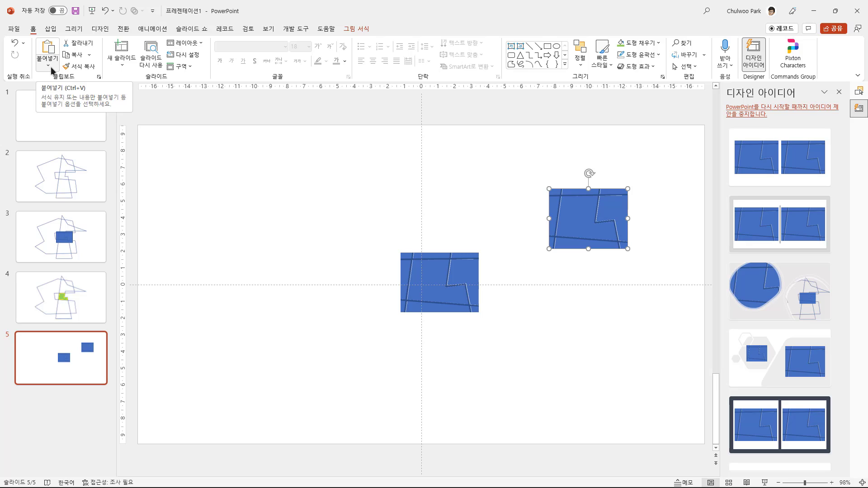
Step: Remove the central enclosed area from the pasted picture with background removal, marking the surrounding blue areas to keep
click(353, 29)
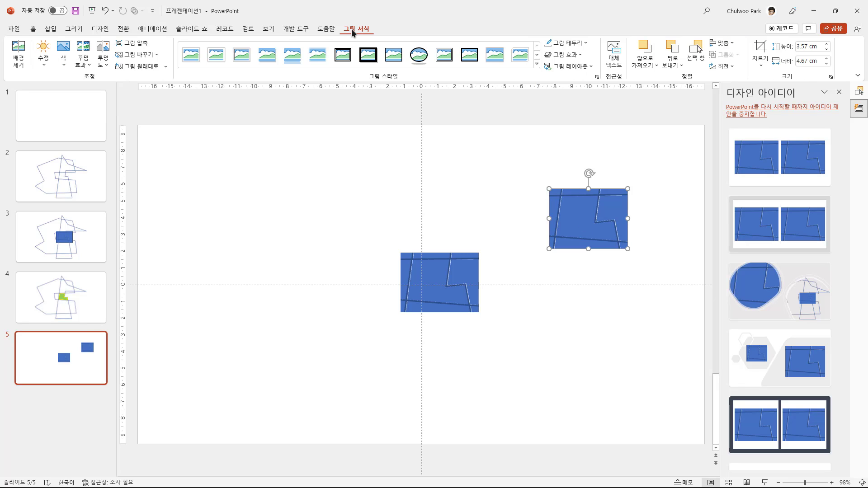
click(18, 54)
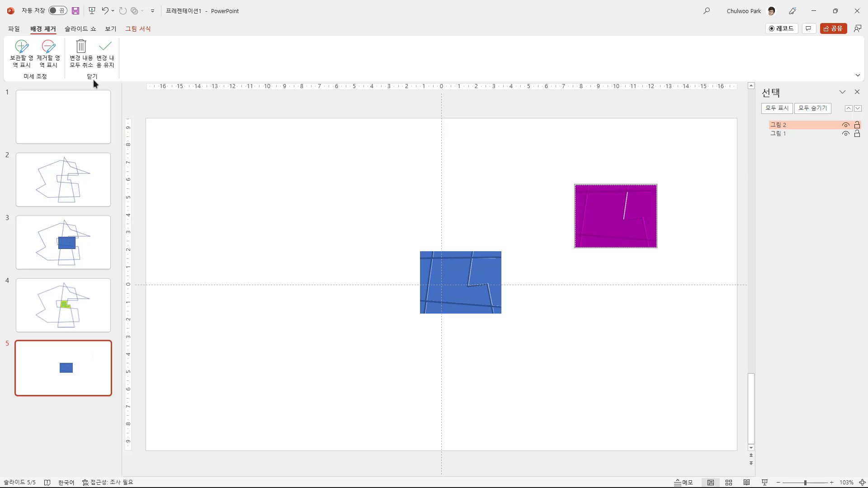
click(49, 50)
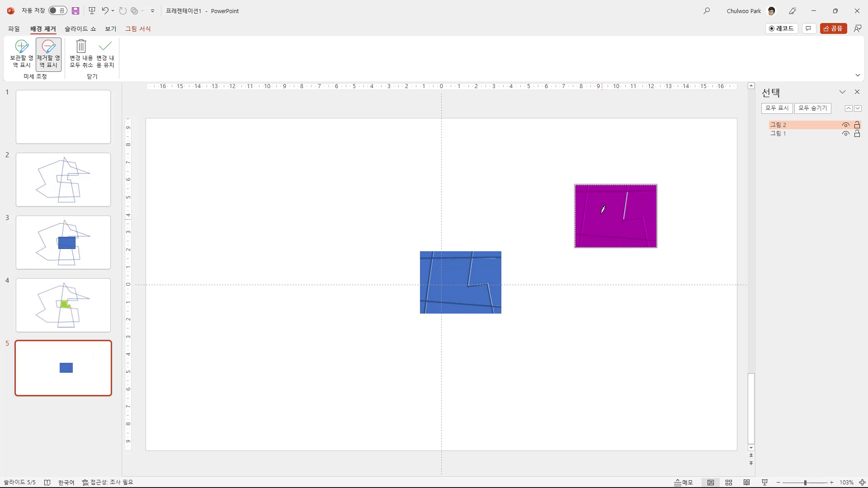
click(20, 55)
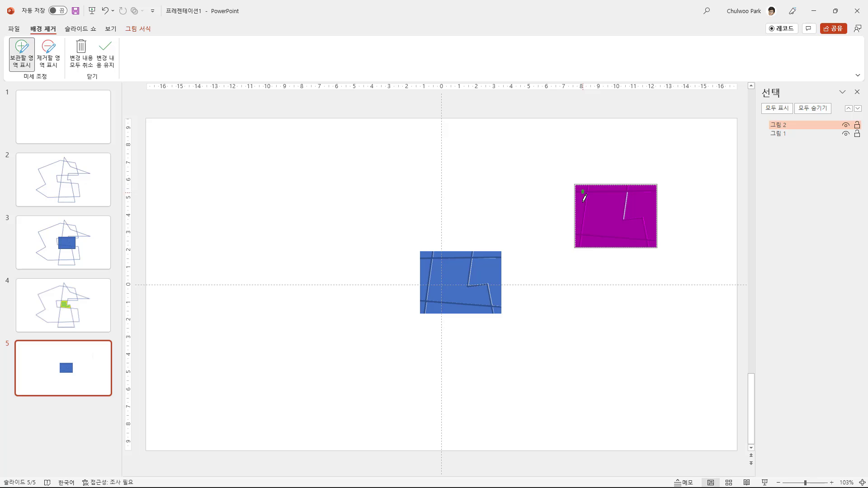
mouse_move(583, 199)
mouse_down()
mouse_move(581, 222)
mouse_move(608, 239)
mouse_up()
drag(652, 204, 655, 232)
mouse_move(615, 184)
mouse_down()
mouse_move(644, 183)
mouse_move(656, 198)
mouse_up()
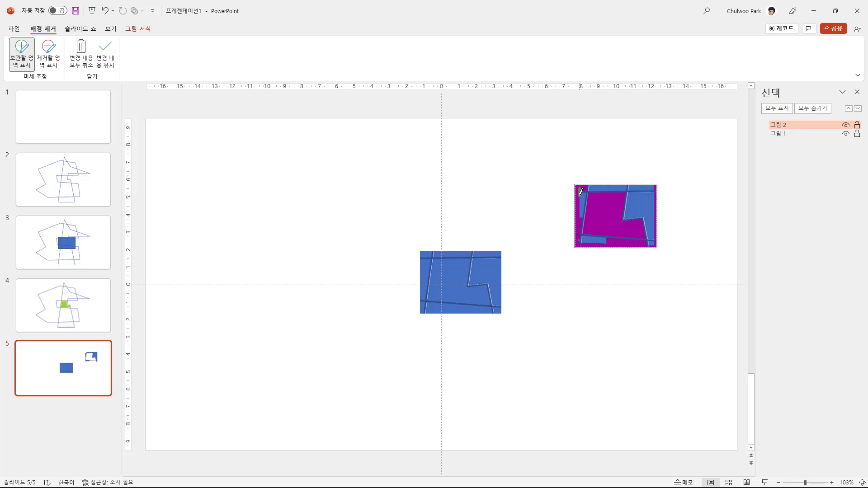
drag(580, 189, 583, 228)
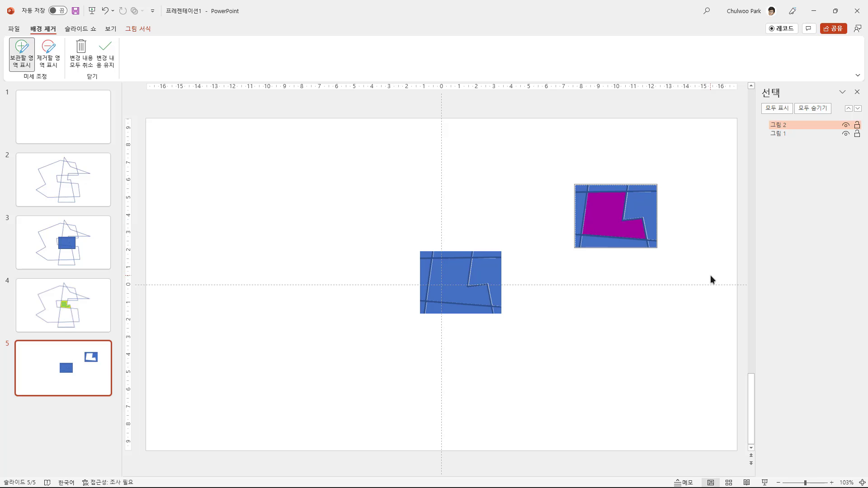
click(689, 272)
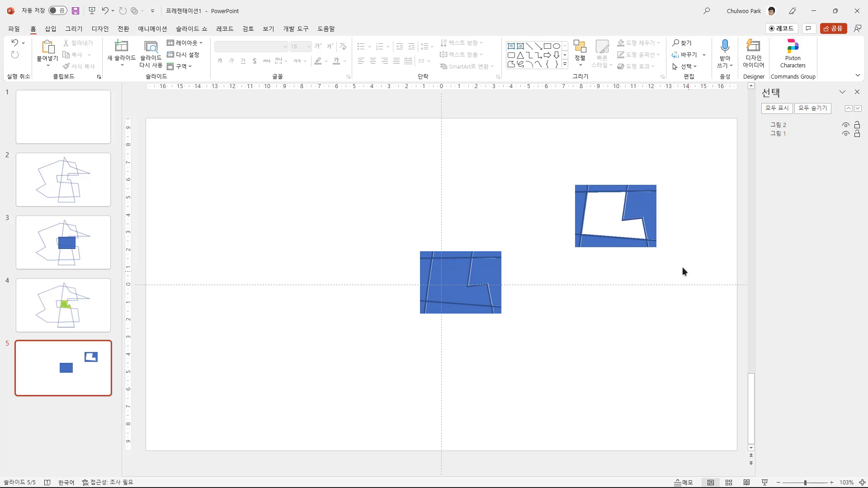
Step: Draw a blue rectangle about 4.04 cm high and 6.95 cm wide and position it just below the cut-out picture
click(636, 219)
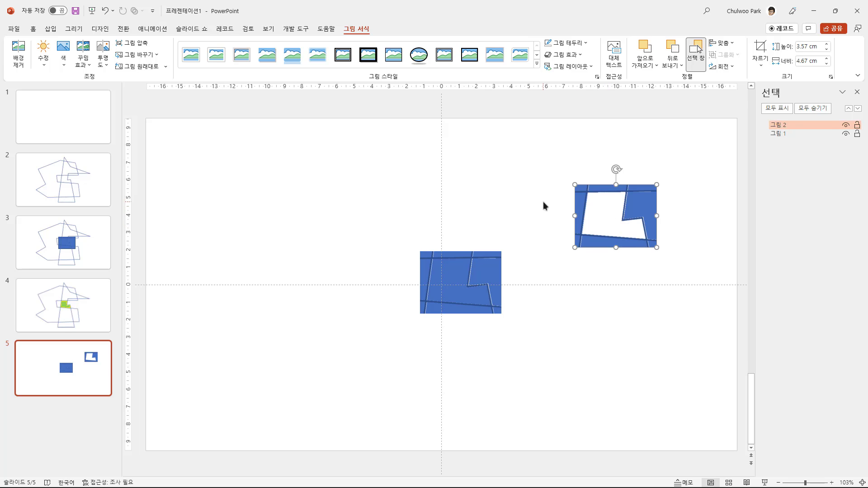
click(50, 28)
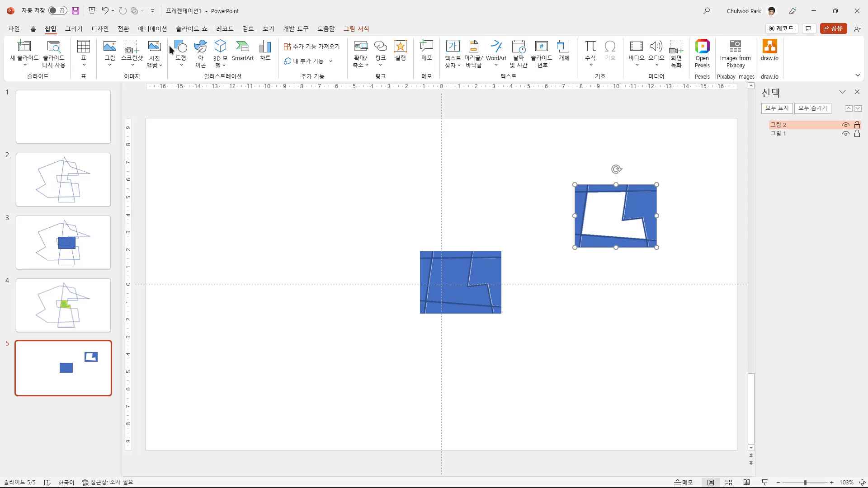
click(181, 52)
key(Escape)
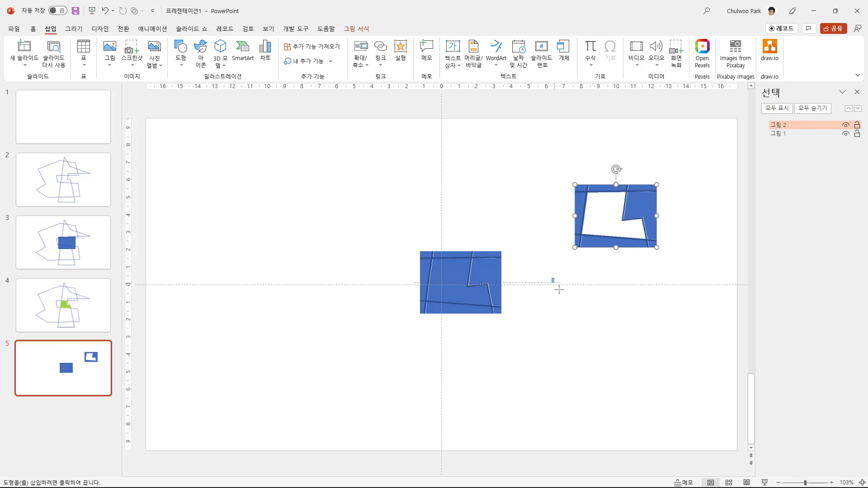
drag(551, 278, 673, 349)
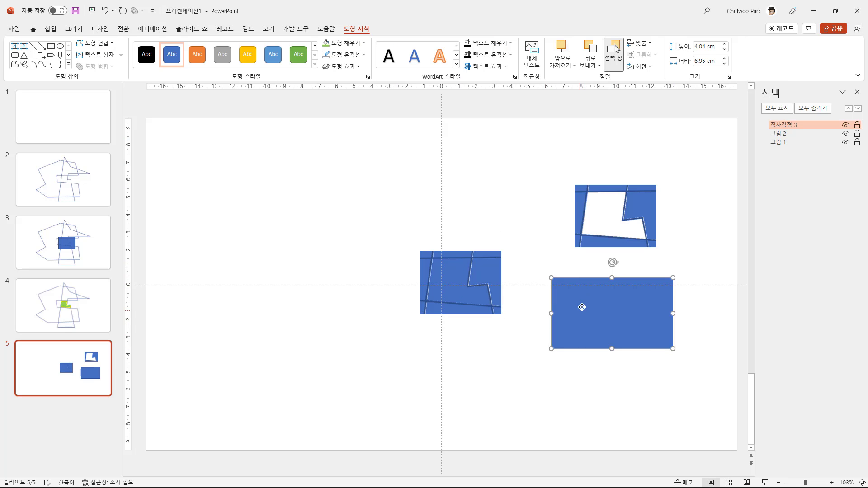
mouse_move(579, 306)
mouse_down()
mouse_move(611, 234)
mouse_move(588, 301)
mouse_up()
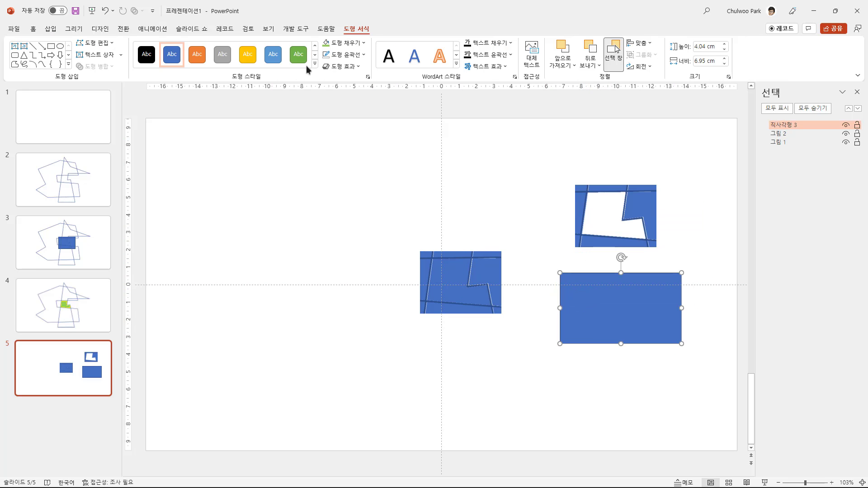
Step: Fill the blue rectangle with yellow and remove its outline
click(362, 43)
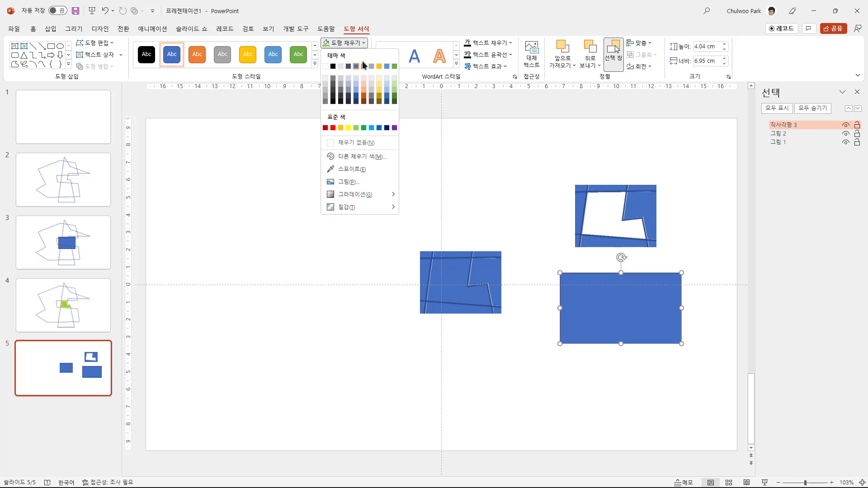
click(347, 127)
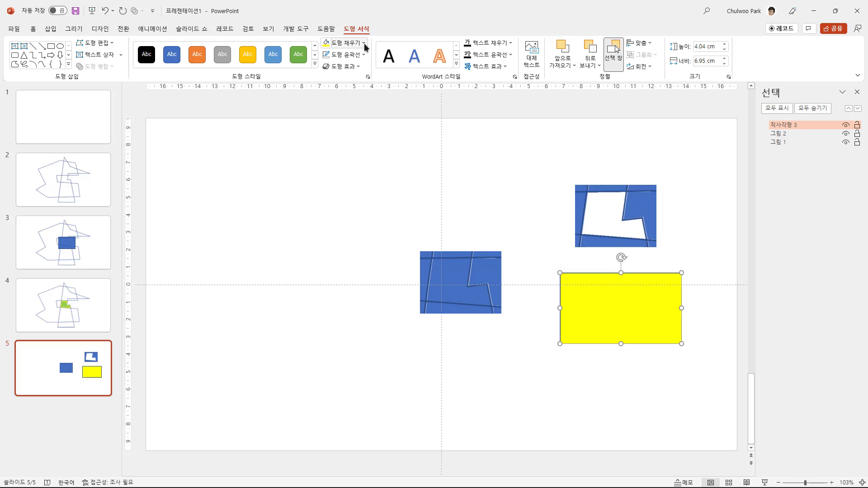
click(364, 55)
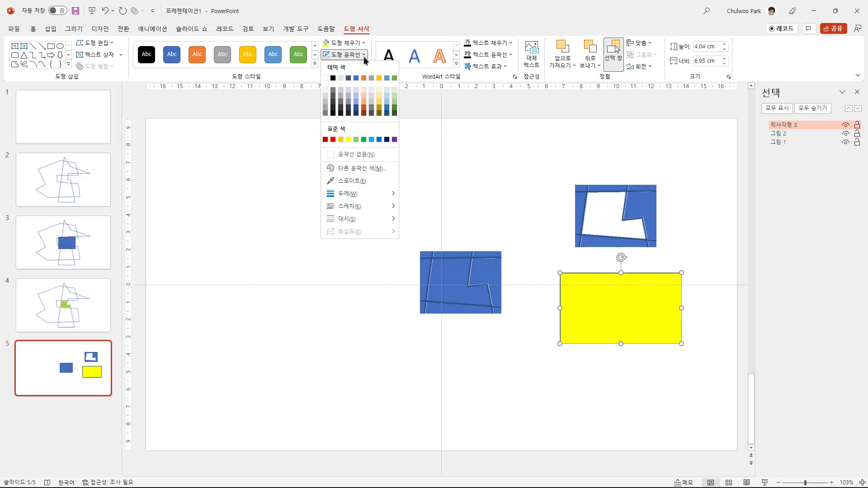
click(349, 153)
Step: Fit the yellow rectangle over the cut-out picture at 3.57 cm high and 4.67 cm wide and send it behind that picture
drag(602, 331, 616, 249)
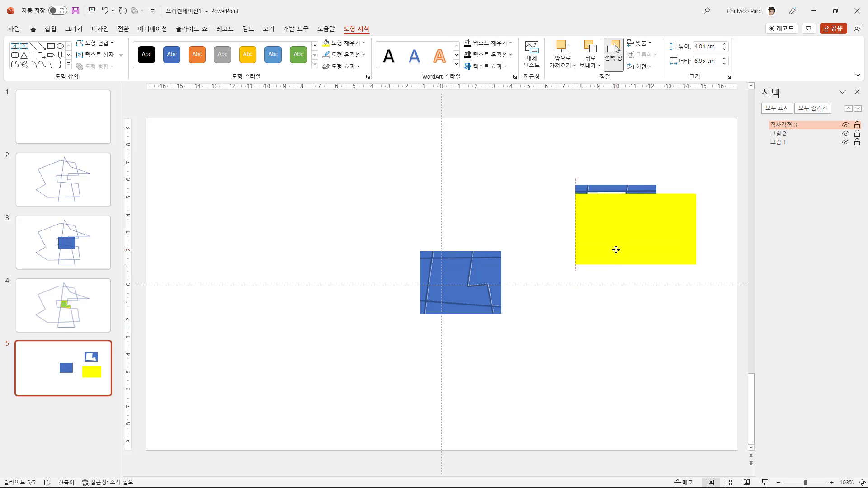
drag(633, 219, 652, 219)
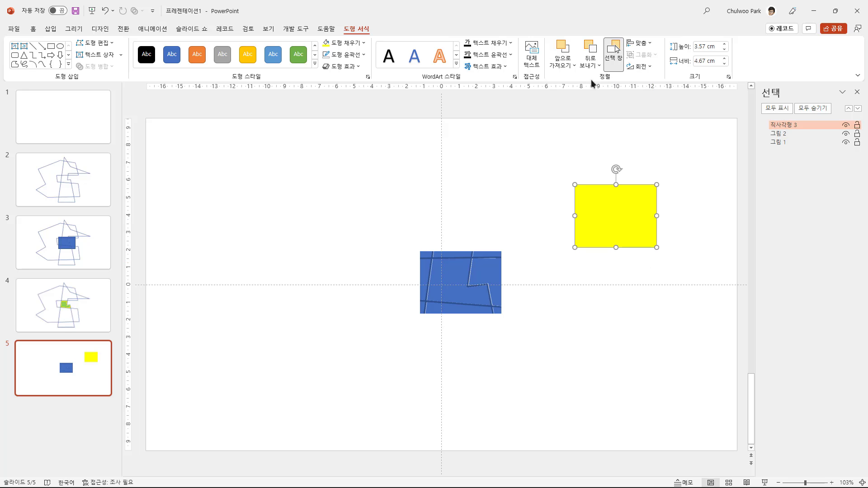
click(590, 51)
click(594, 284)
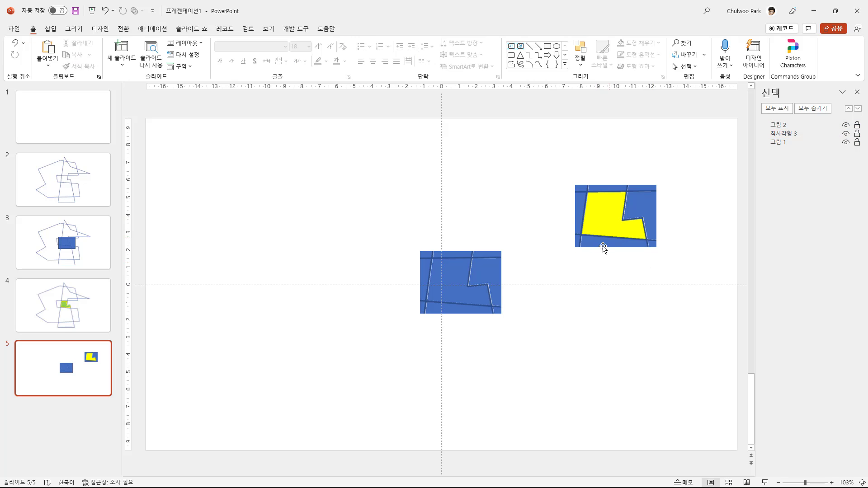
Step: Copy the cut-out picture together with the yellow rectangle, paste them as one picture, and place it just below them
drag(684, 275, 687, 277)
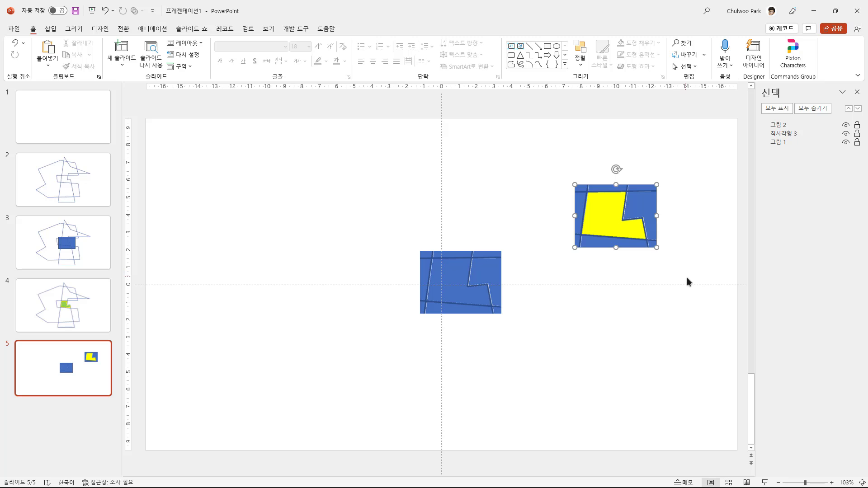
drag(538, 147, 696, 283)
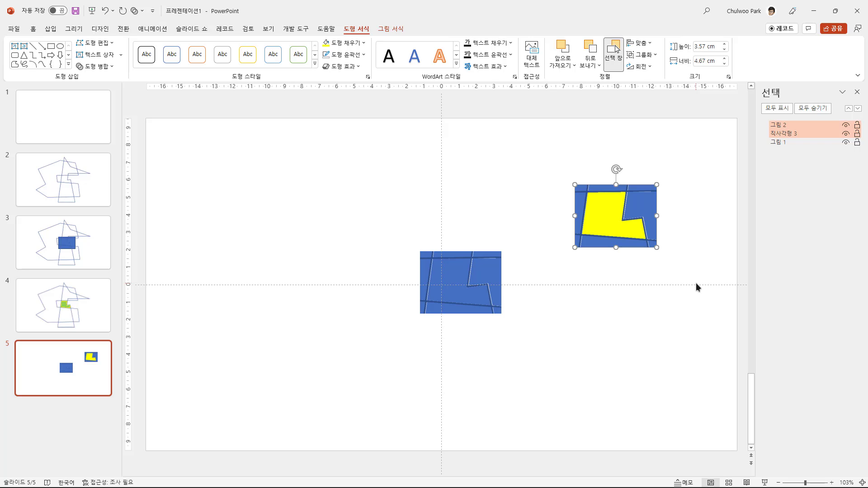
click(33, 29)
click(47, 65)
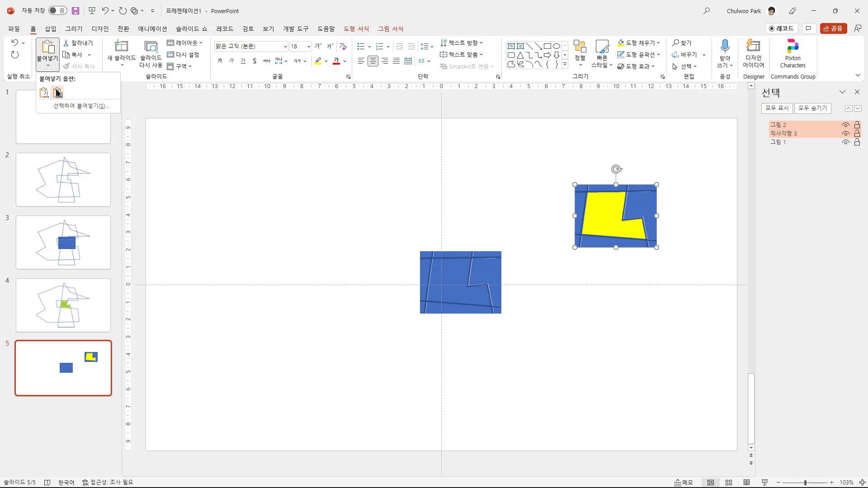
click(57, 92)
drag(443, 289, 623, 301)
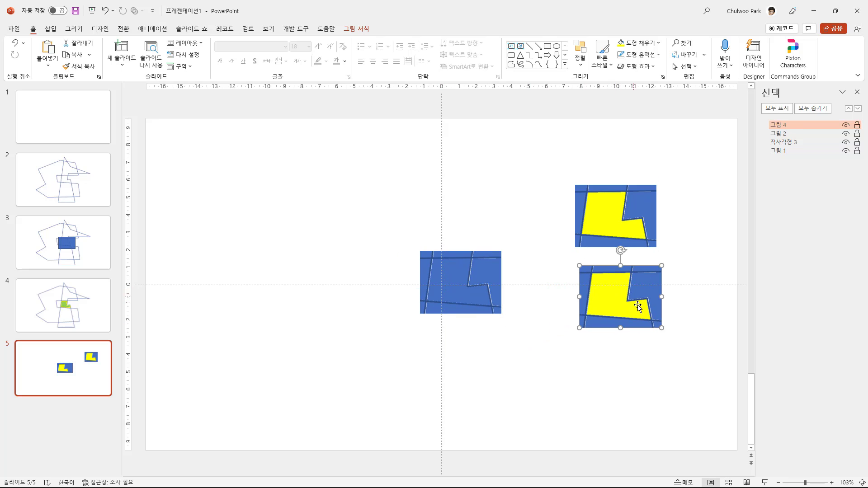
Step: Set the blue surrounding the yellow area in the newly pasted picture as its transparent colour
click(356, 30)
click(63, 54)
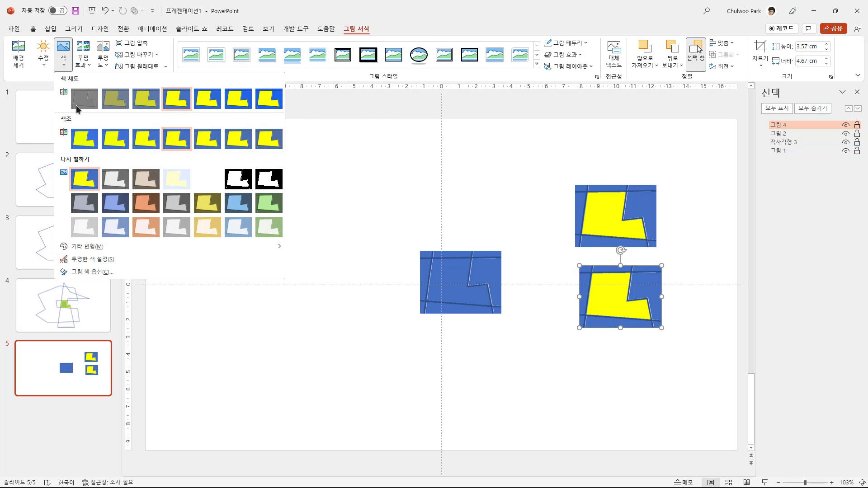
click(112, 258)
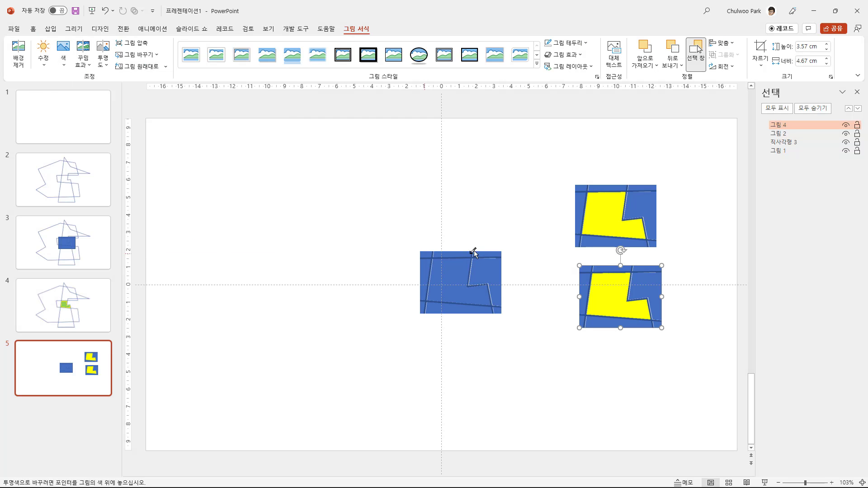
click(654, 278)
click(654, 342)
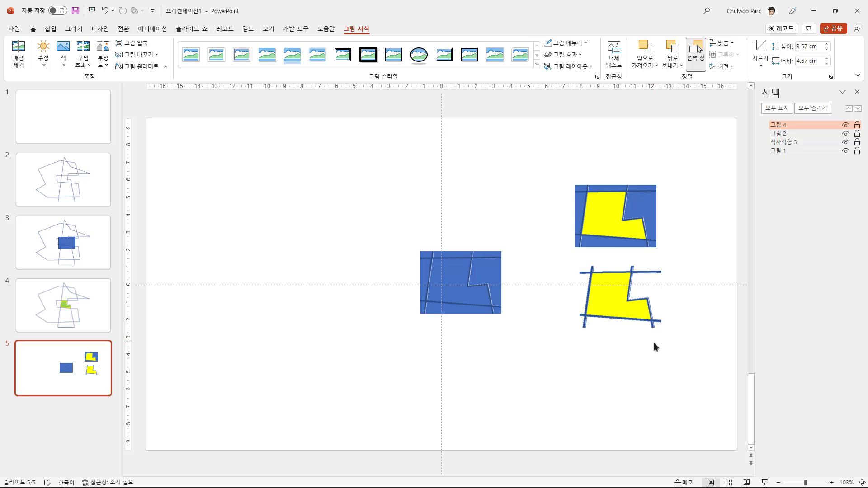
click(642, 289)
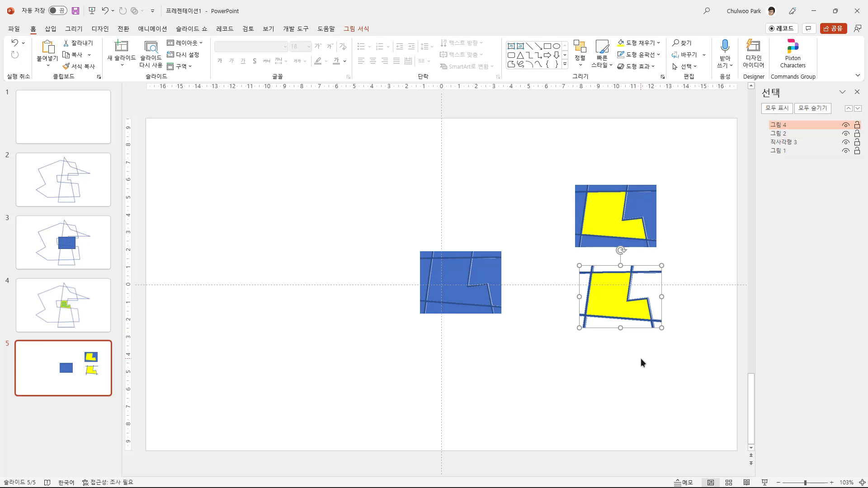
Step: Move the yellow-filled transparent picture exactly over the original cropped picture near the centre of slide 5
click(91, 198)
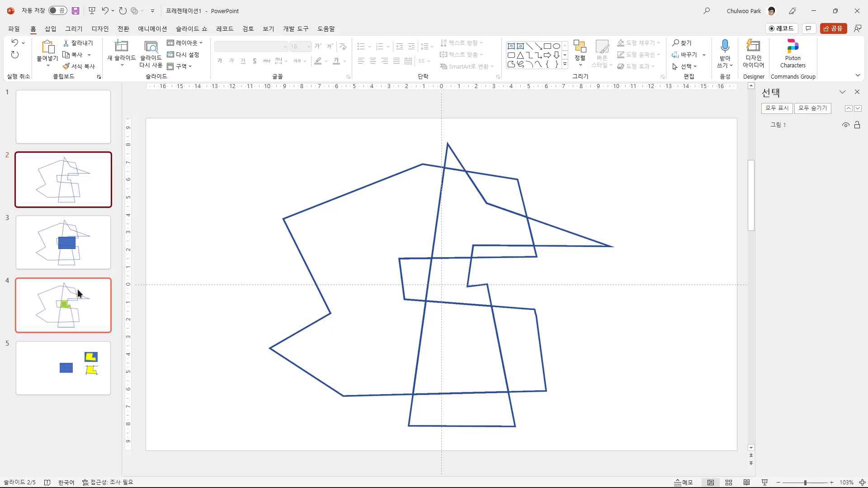
click(81, 365)
click(588, 296)
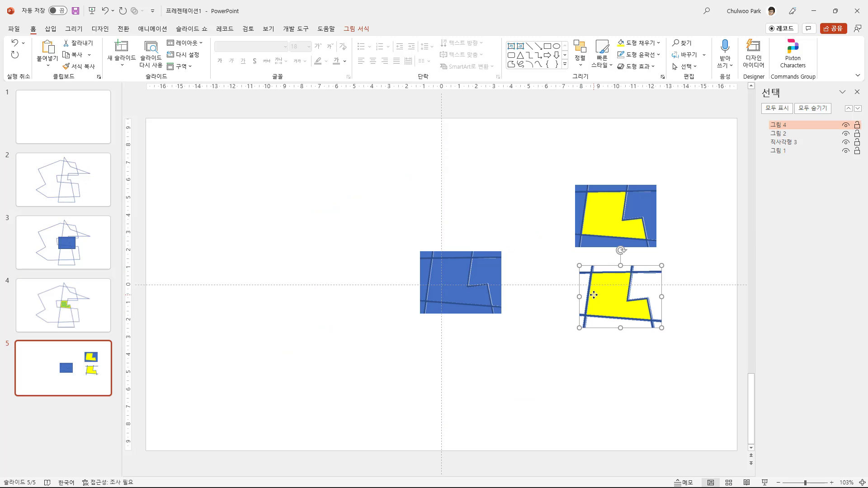
drag(588, 296, 462, 279)
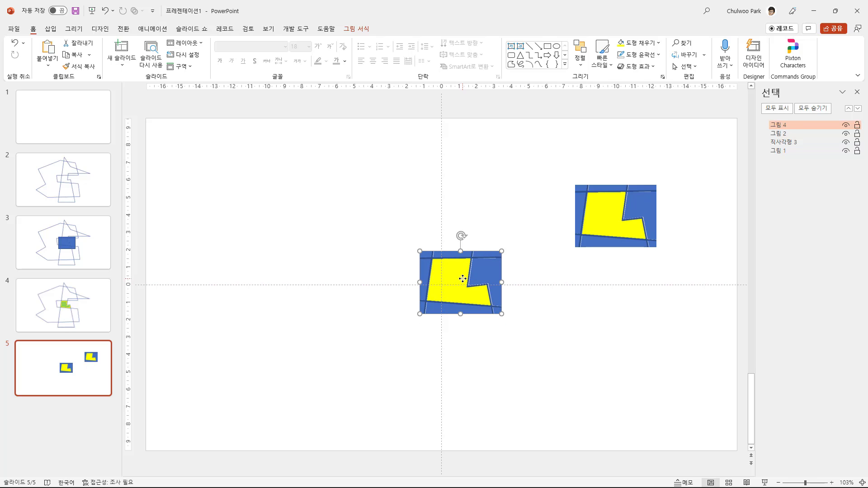
Step: Paste a copy of the aligned yellow-filled picture onto the line drawing on slide 2
click(77, 178)
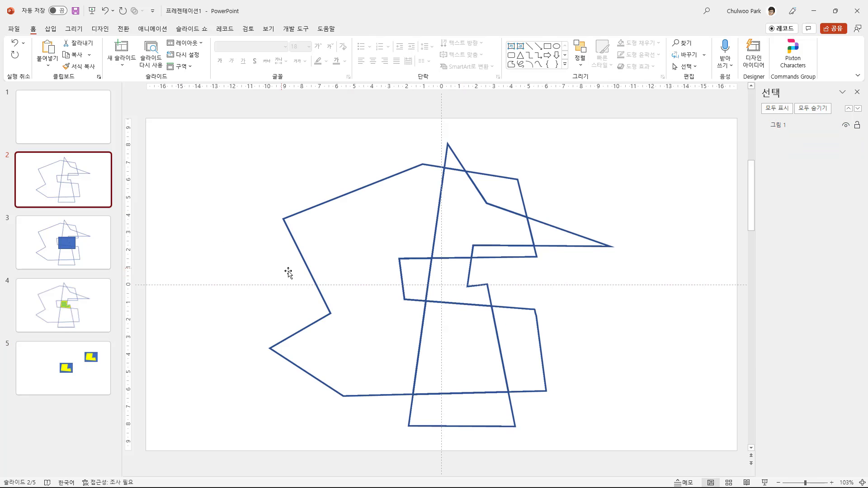
key(ctrl+v)
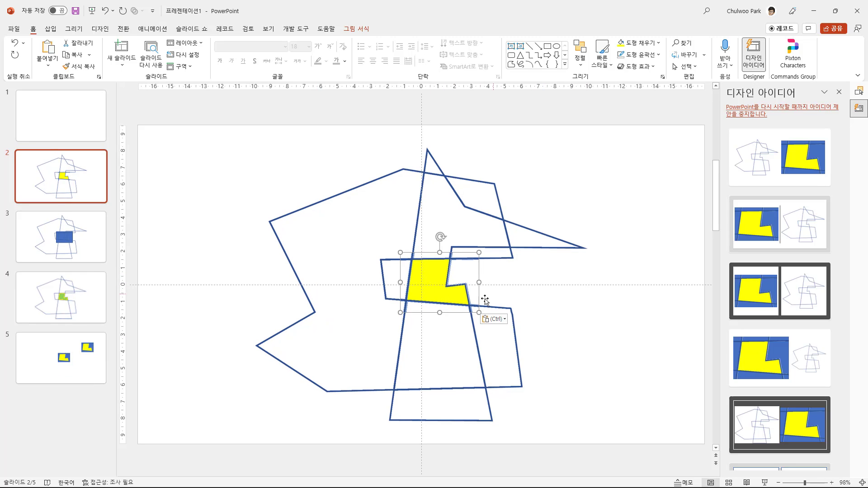
click(243, 264)
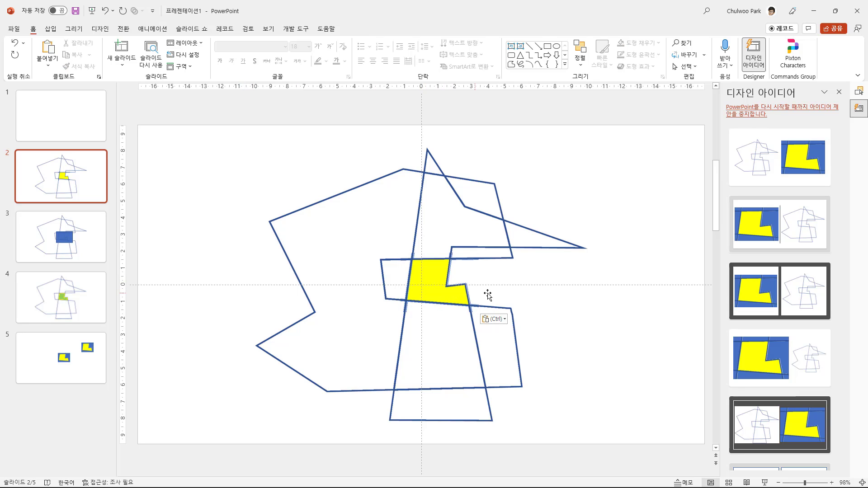
Step: Set the white background of the line drawing on slide 2 as transparent and show the Selection pane again
click(501, 203)
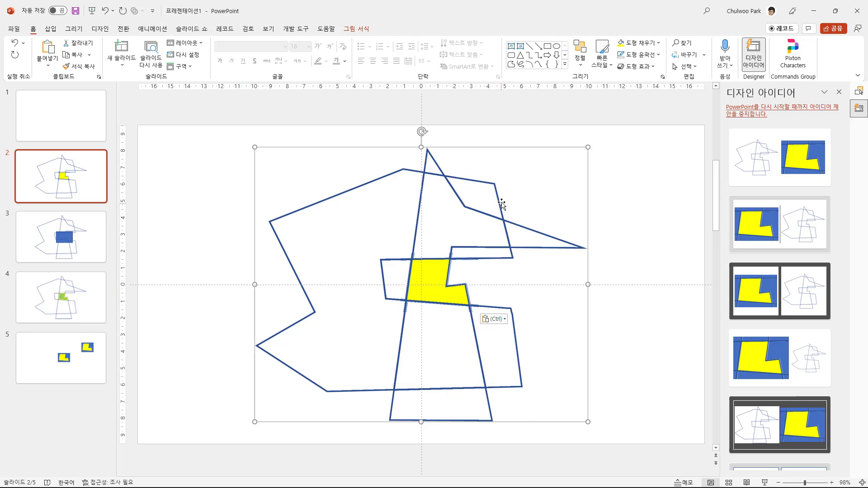
click(358, 30)
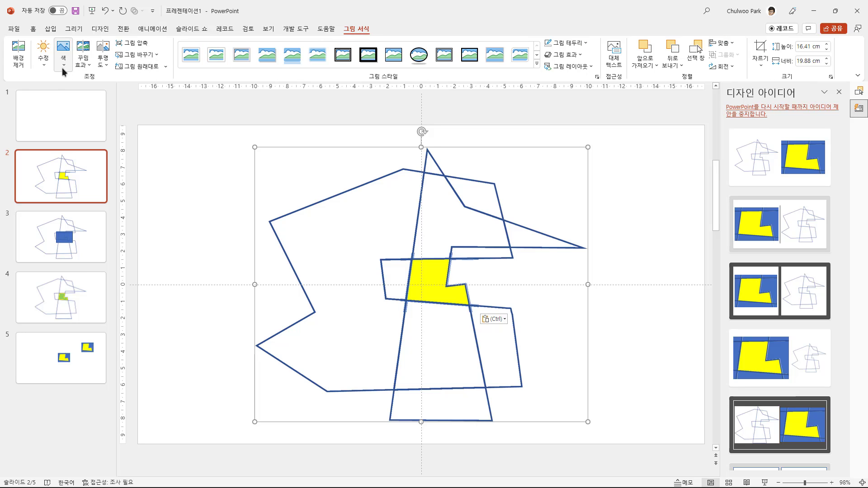
click(63, 53)
click(93, 269)
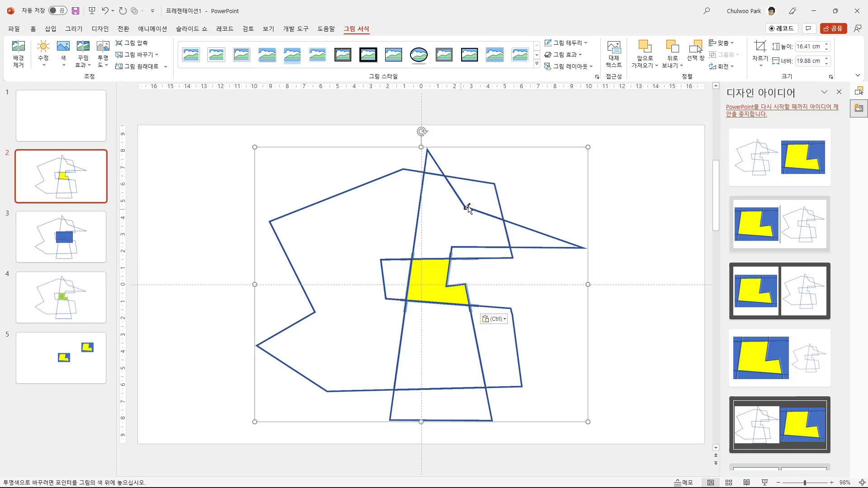
key(alt+F10)
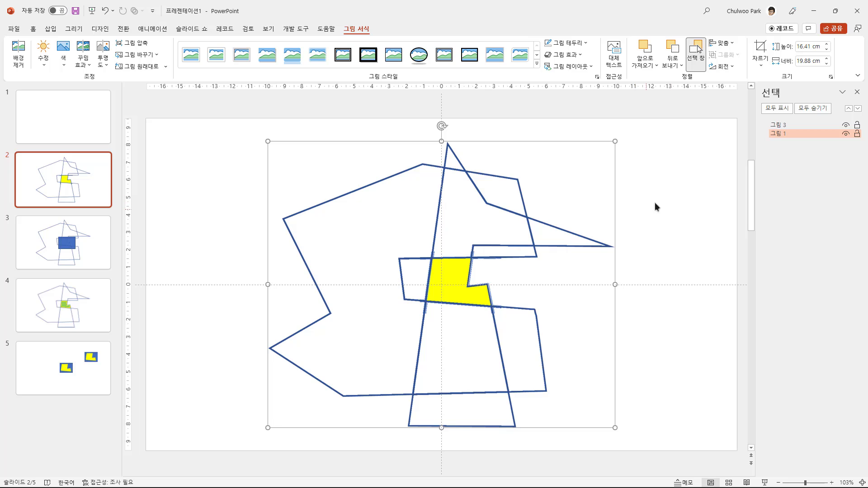
Step: Send the yellow-filled picture on slide 2 behind the line drawing
click(452, 285)
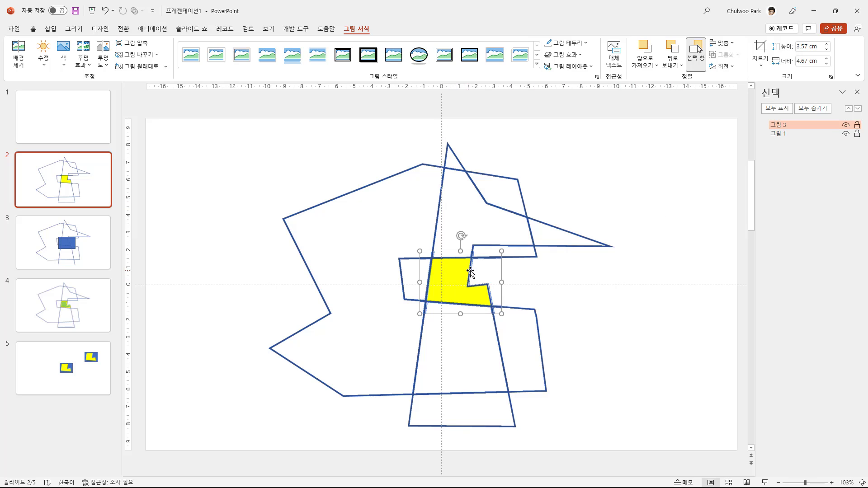
click(674, 48)
click(447, 278)
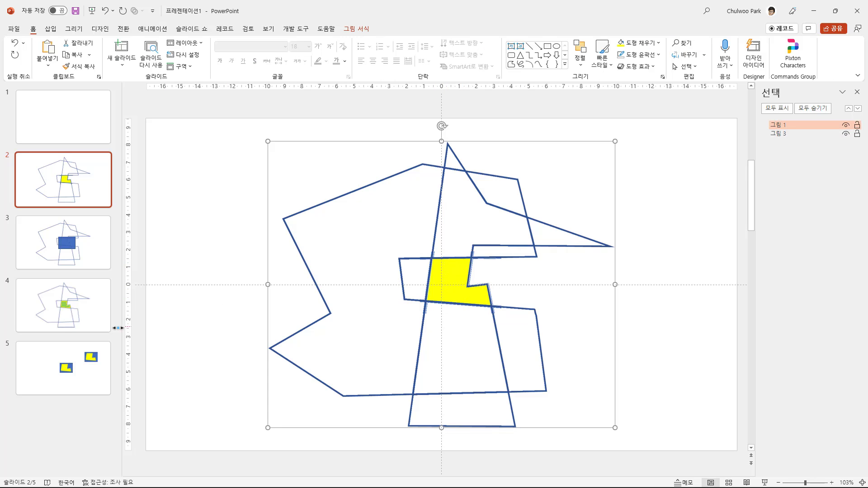
Step: On slide 5, move the cut-out picture below the yellow rectangle and the yellow-filled picture below the original cropped picture
click(77, 380)
drag(602, 232, 602, 333)
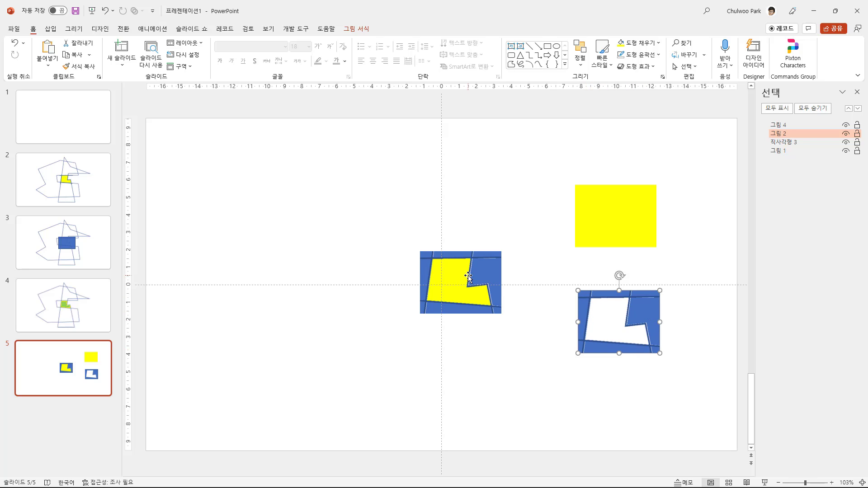
click(458, 291)
drag(458, 291, 510, 398)
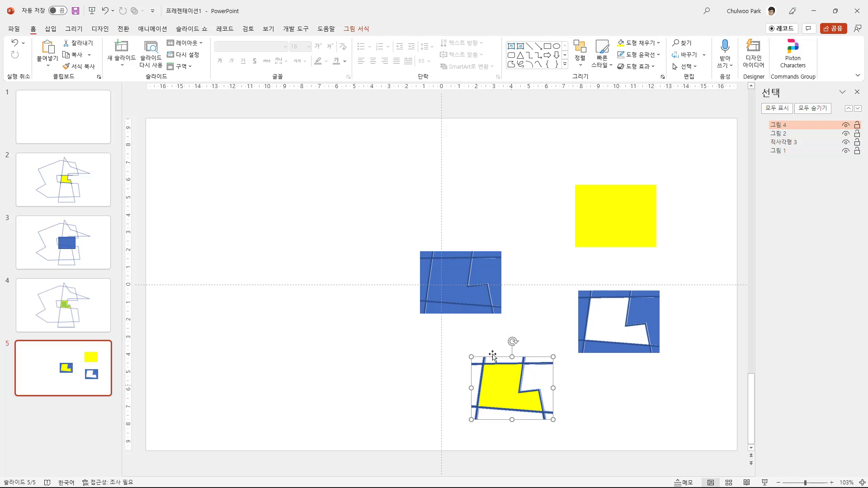
Step: Paste a copy of the original cropped picture as a picture and move it to the upper left of slide 5
click(457, 285)
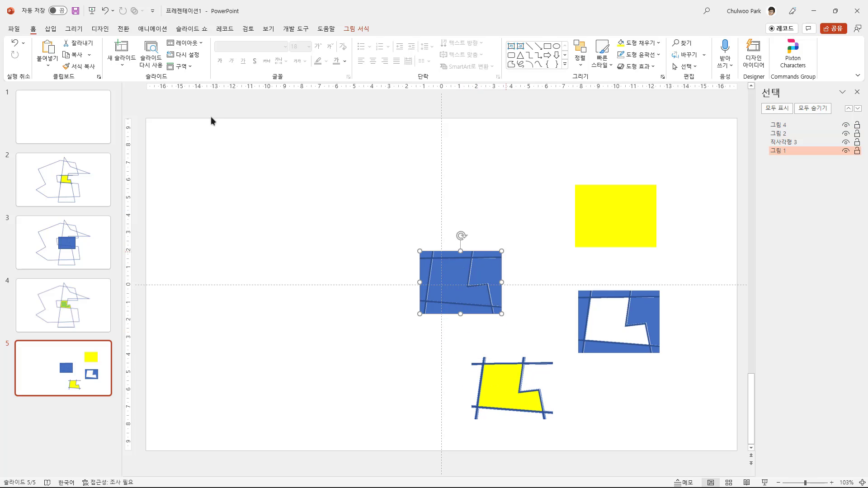
click(47, 51)
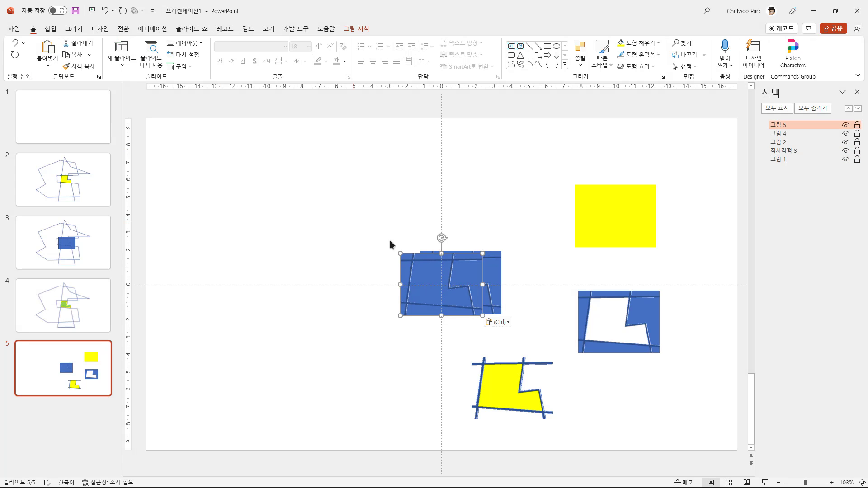
drag(429, 282, 242, 176)
Step: Remove the background of the pasted picture on slide 5, marking everything outside the enclosed L-shaped area to keep
click(359, 29)
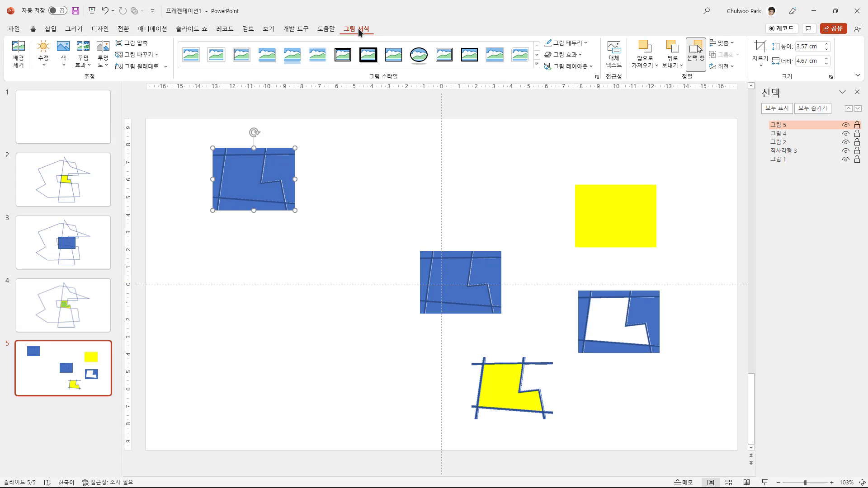
click(19, 54)
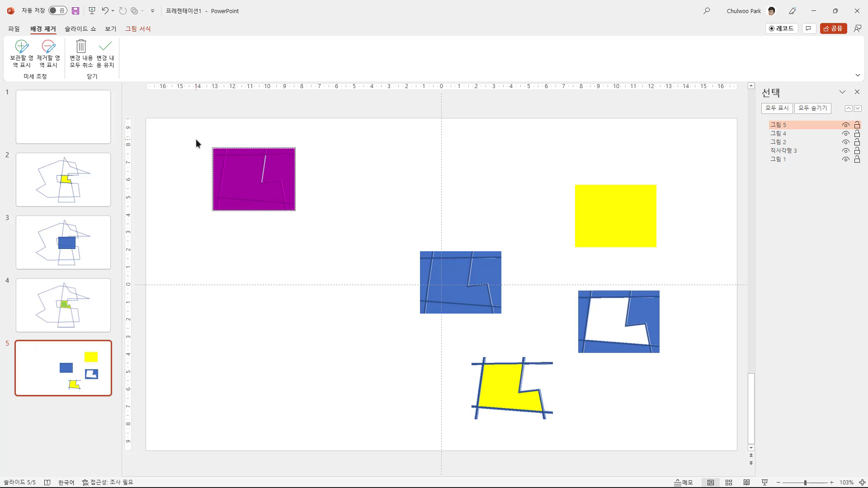
click(832, 483)
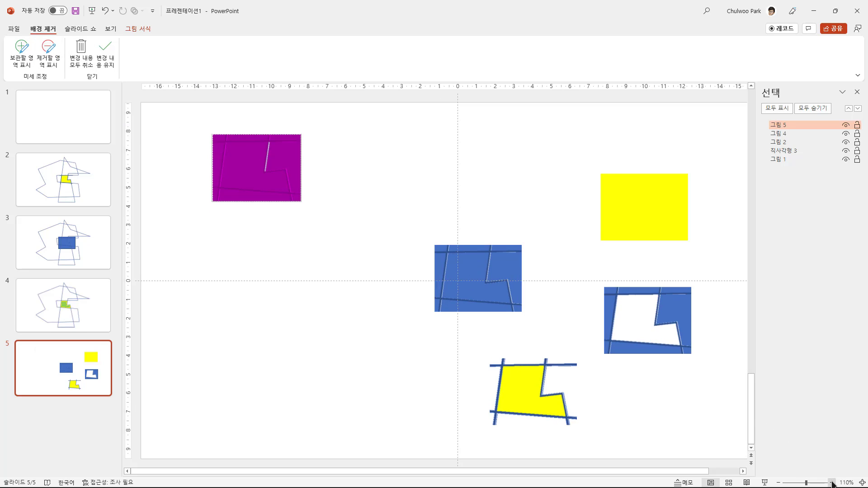
click(832, 483)
click(832, 483)
click(832, 483)
click(832, 483)
click(832, 483)
click(832, 483)
click(832, 483)
click(832, 483)
click(832, 483)
click(832, 483)
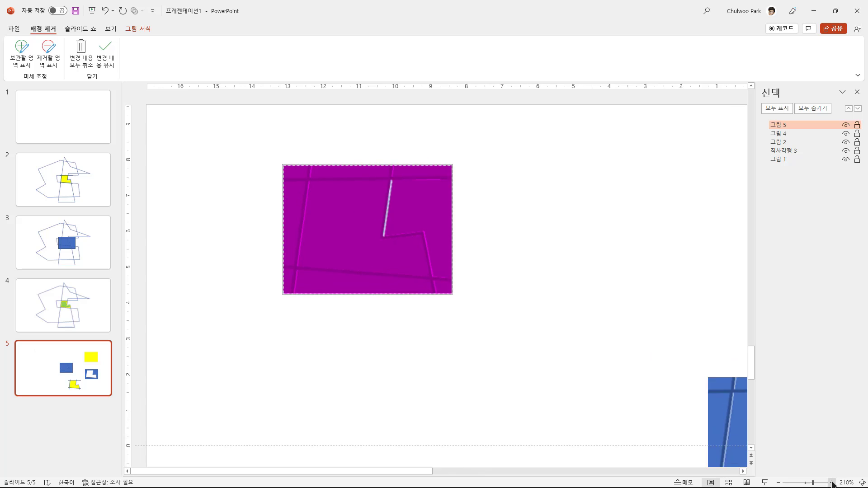
click(832, 483)
click(832, 483)
click(832, 483)
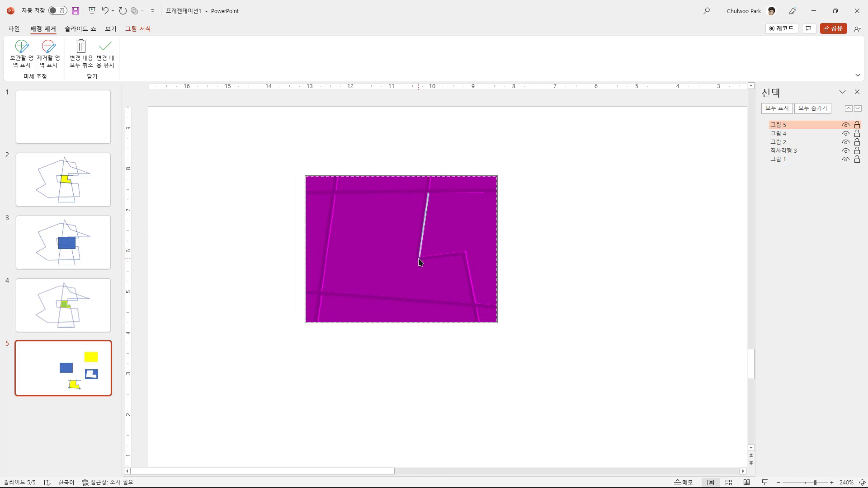
click(23, 63)
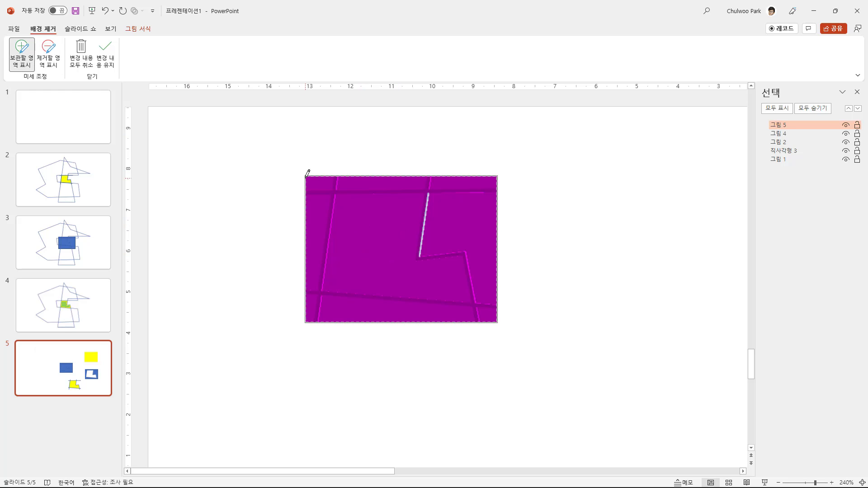
drag(325, 188, 314, 248)
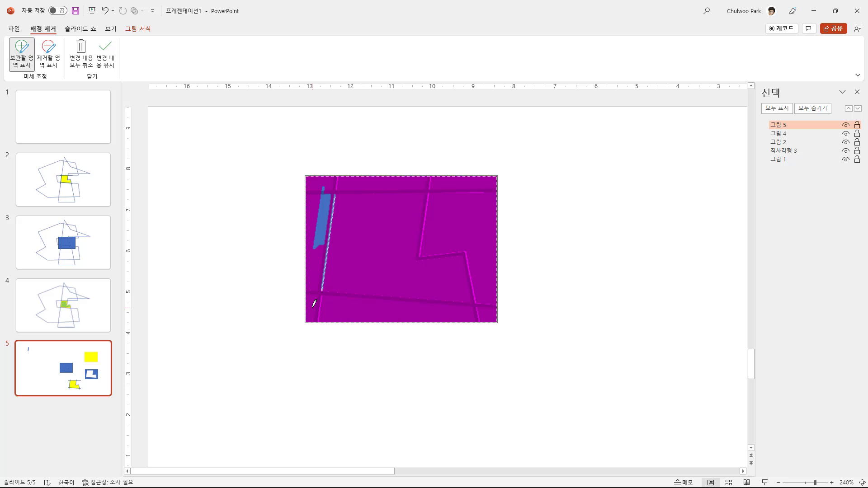
drag(311, 308, 390, 309)
drag(486, 235, 493, 317)
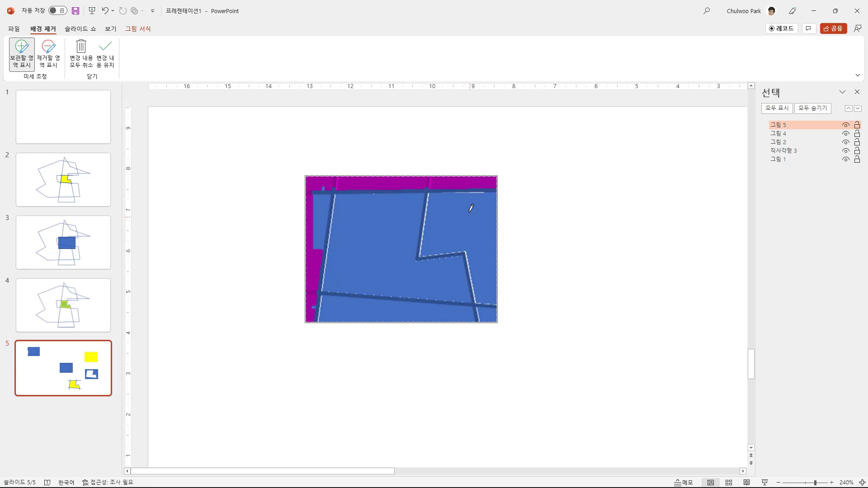
drag(377, 177, 466, 176)
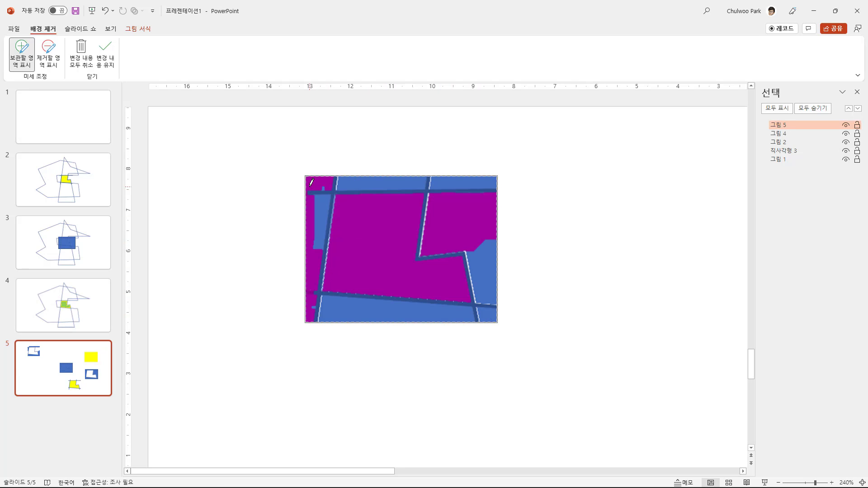
drag(312, 181, 311, 210)
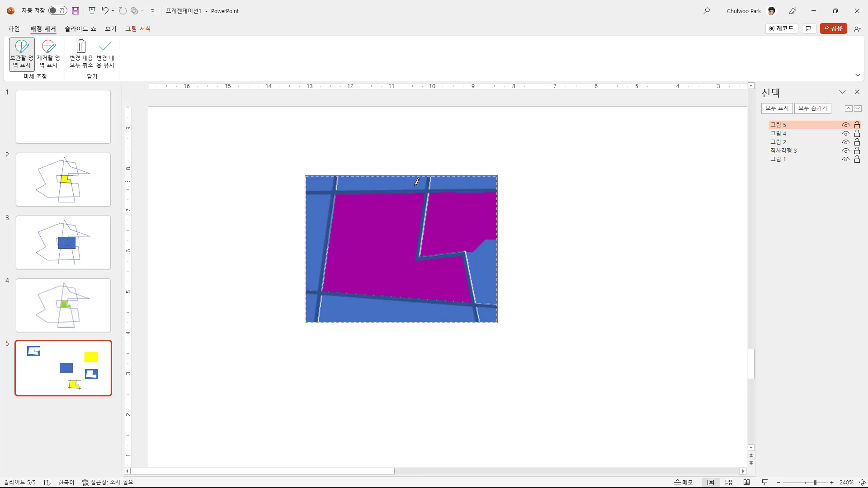
drag(454, 208, 485, 237)
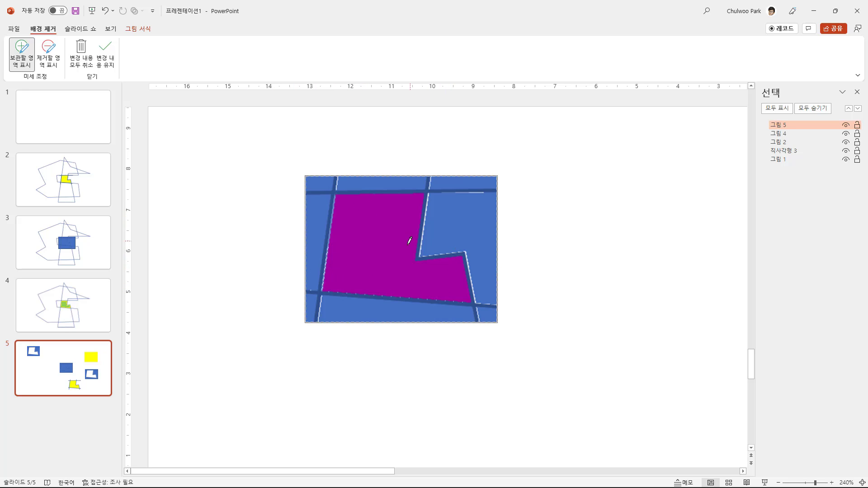
click(243, 267)
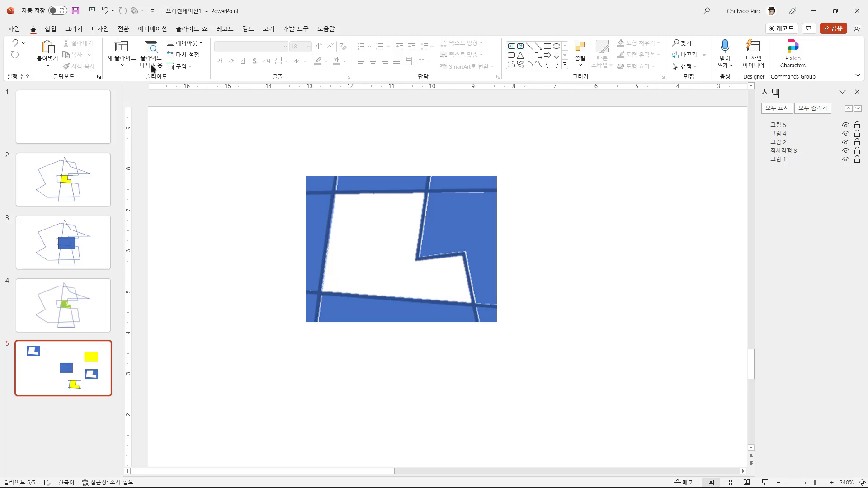
Step: Draw a rectangle about 7.48 cm wide and 3.71 cm high over the new cut-out picture and fill it yellow
click(397, 237)
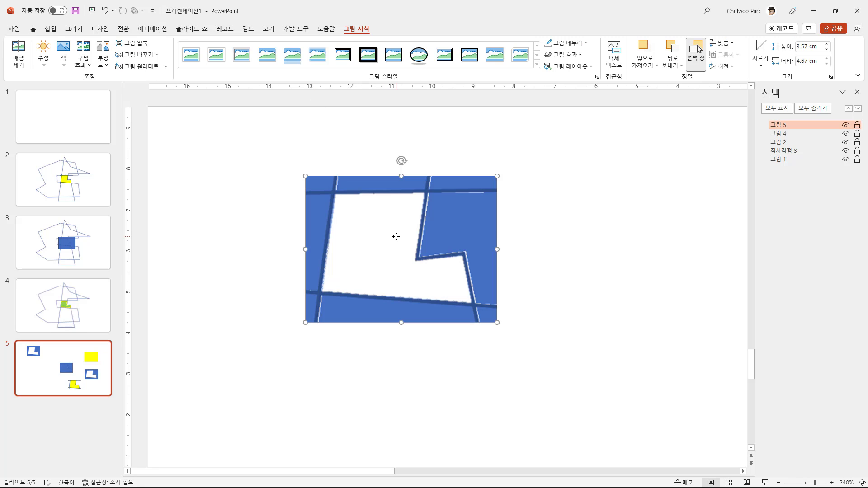
click(50, 28)
click(181, 51)
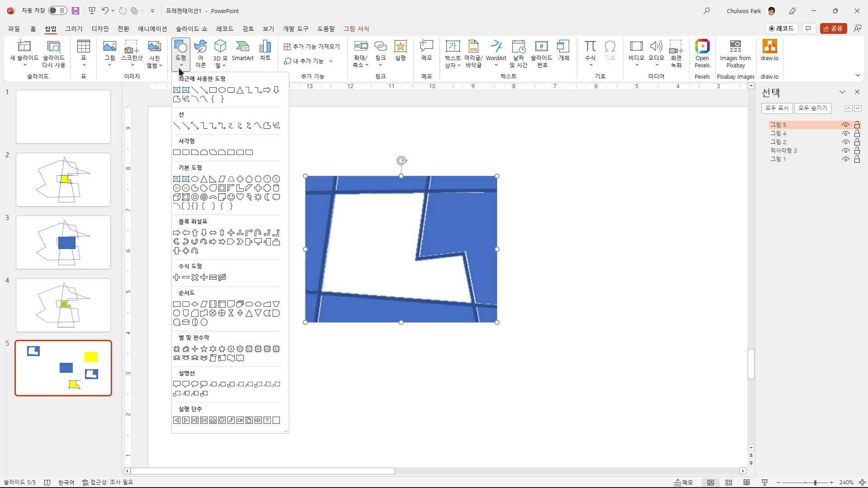
click(212, 91)
mouse_move(231, 196)
mouse_down()
mouse_move(523, 331)
mouse_move(537, 351)
mouse_up()
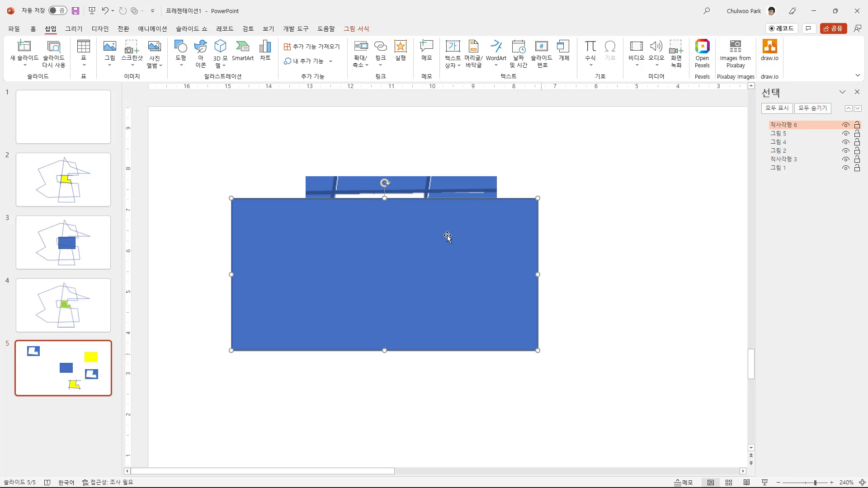
click(363, 43)
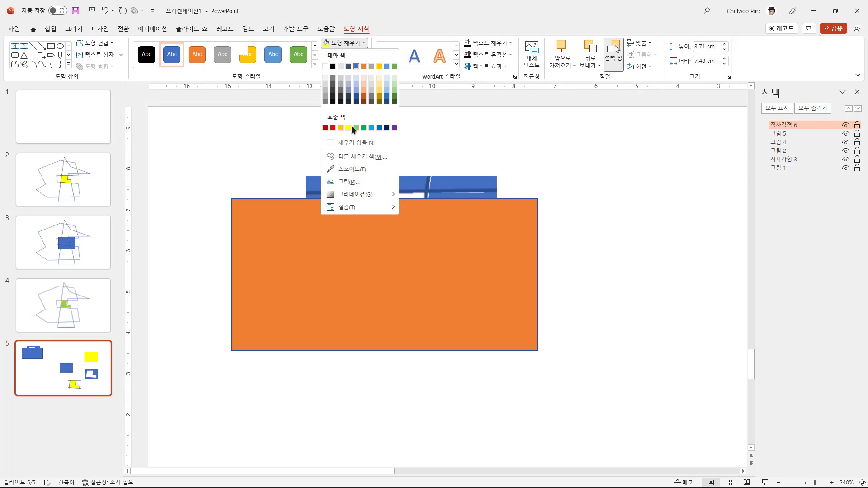
click(351, 126)
Step: Send the yellow rectangle behind the cut-out picture and shrink it to fit within the picture's outline while covering the enclosed area
drag(393, 302, 413, 307)
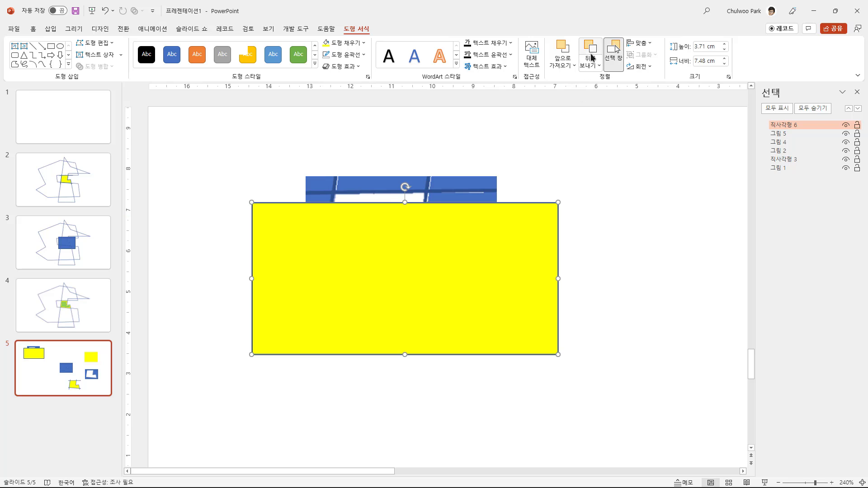
click(594, 53)
drag(530, 312, 538, 303)
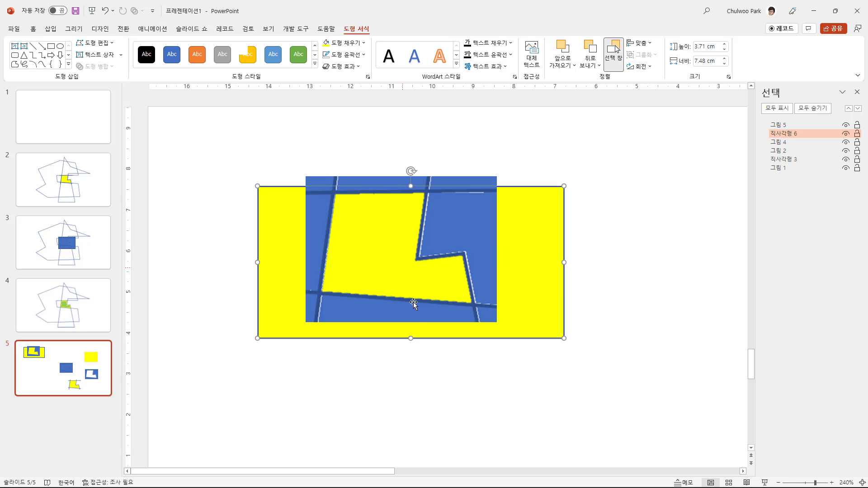
drag(411, 338, 411, 311)
drag(257, 248, 313, 249)
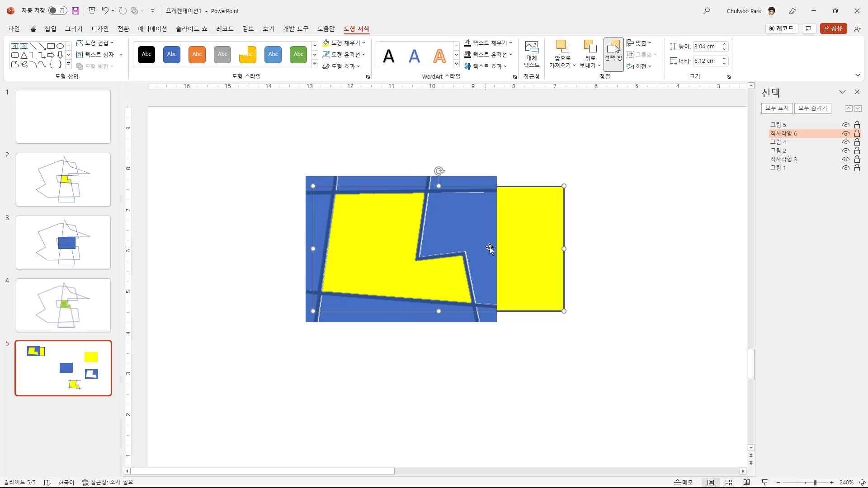
drag(564, 249, 482, 249)
Step: Paste a copy of the cut-out picture and its yellow rectangle as one picture and place it beside the original cropped picture
drag(558, 360, 260, 149)
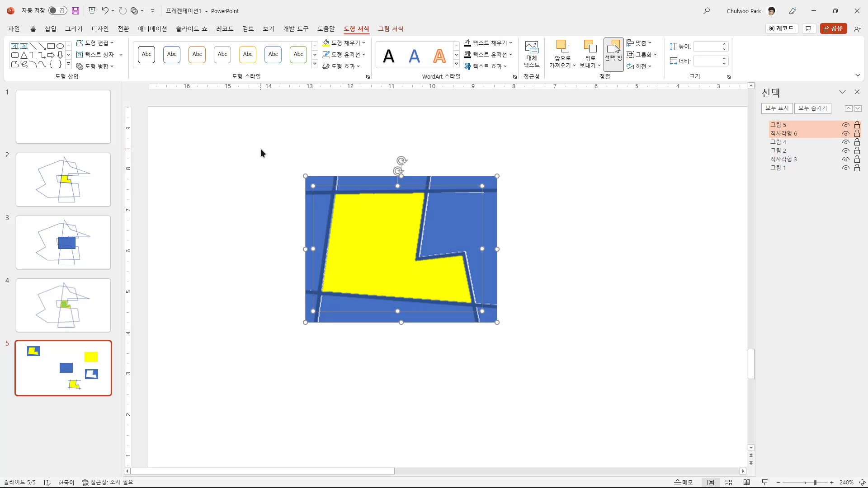
click(33, 28)
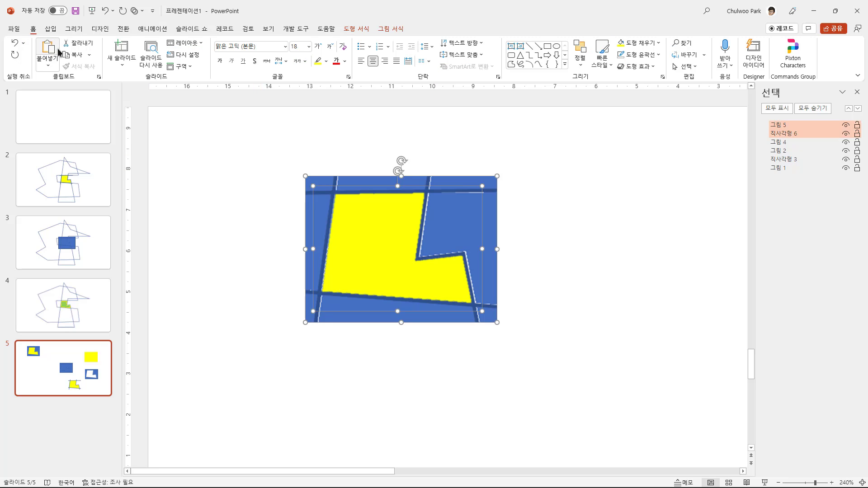
click(48, 63)
click(61, 94)
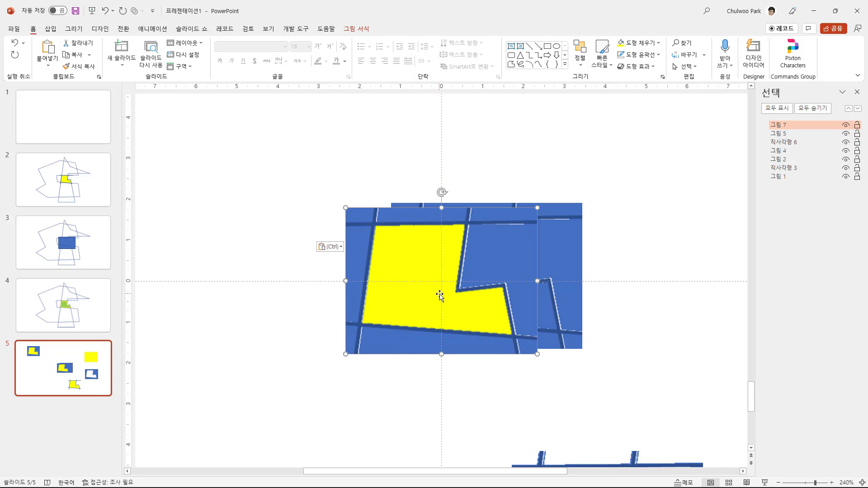
drag(439, 294, 269, 281)
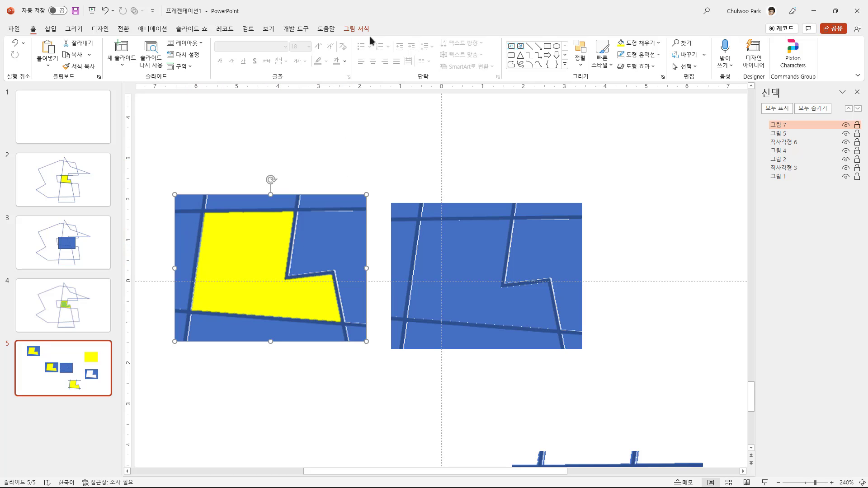
Step: Try setting the blue of the pasted yellow-filled picture as the transparent colour, and undo it
click(356, 28)
click(68, 63)
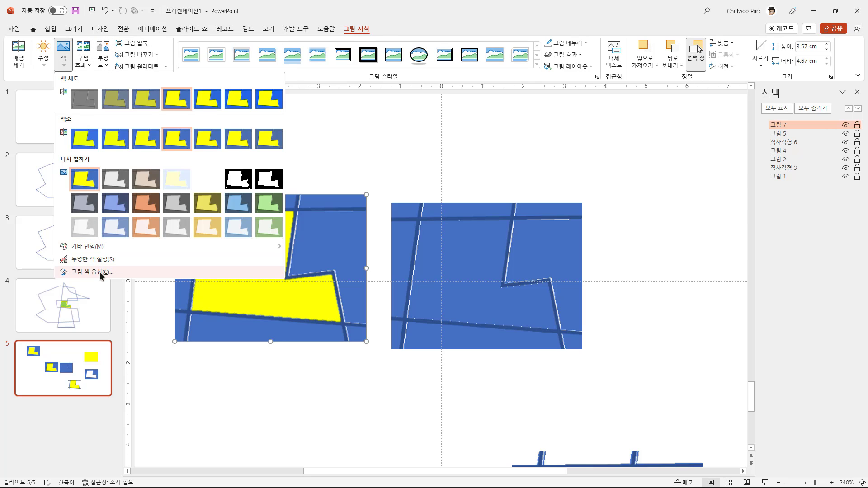
click(90, 259)
click(330, 257)
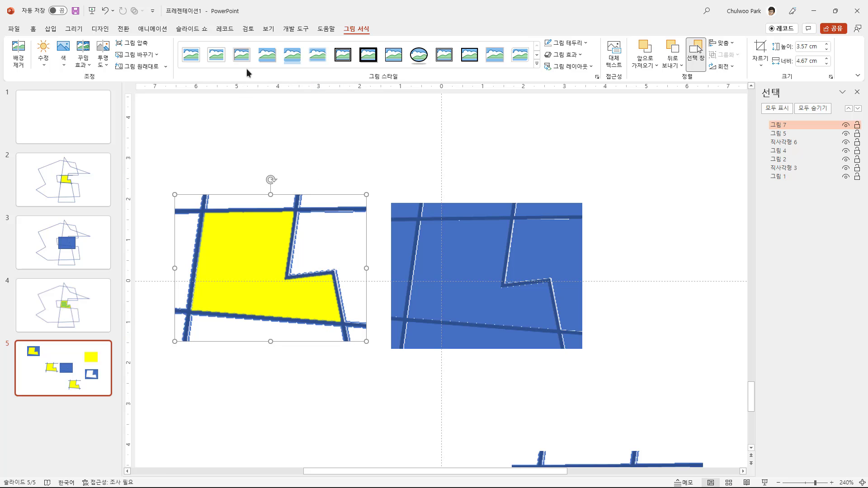
click(105, 11)
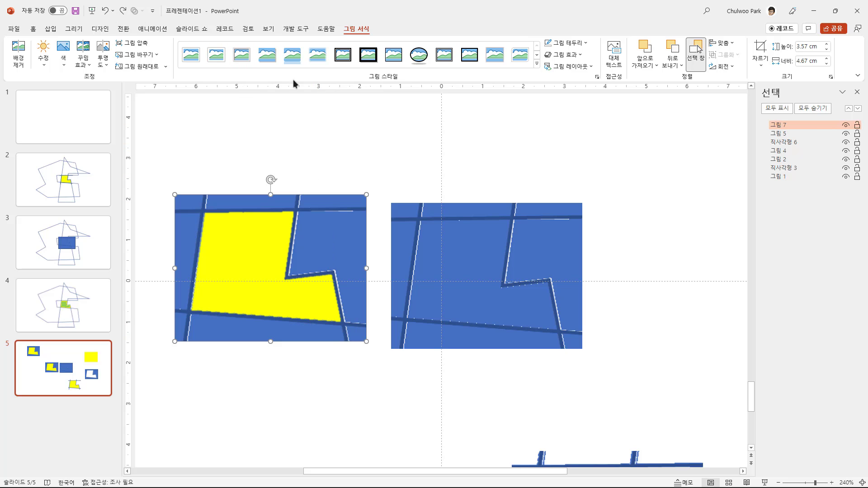
click(64, 59)
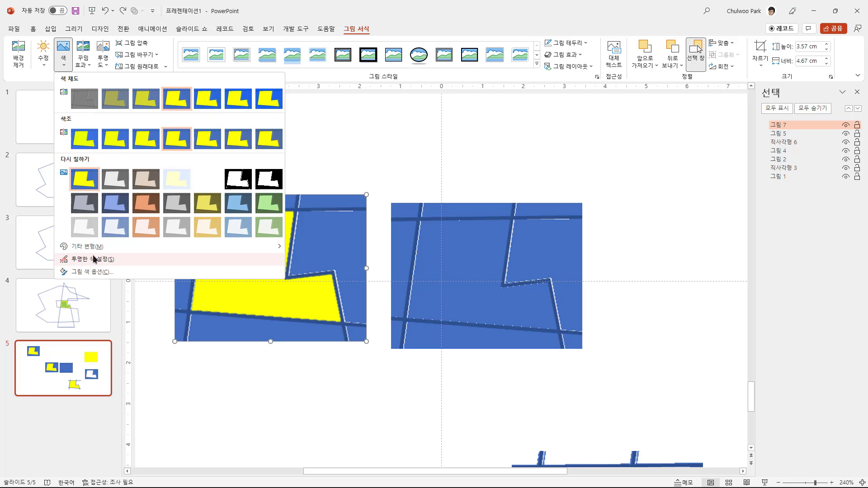
click(332, 394)
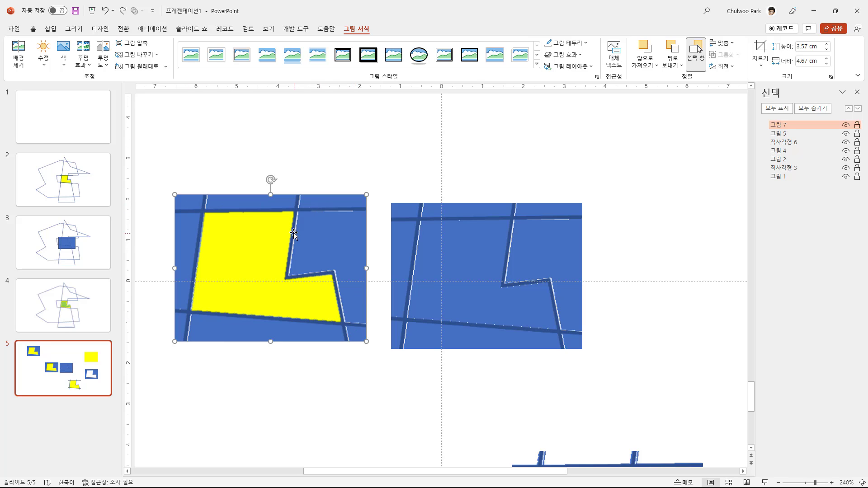
Step: Remove the background of the pasted yellow-filled picture, keeping only the yellow area including its lower-left corner
click(18, 59)
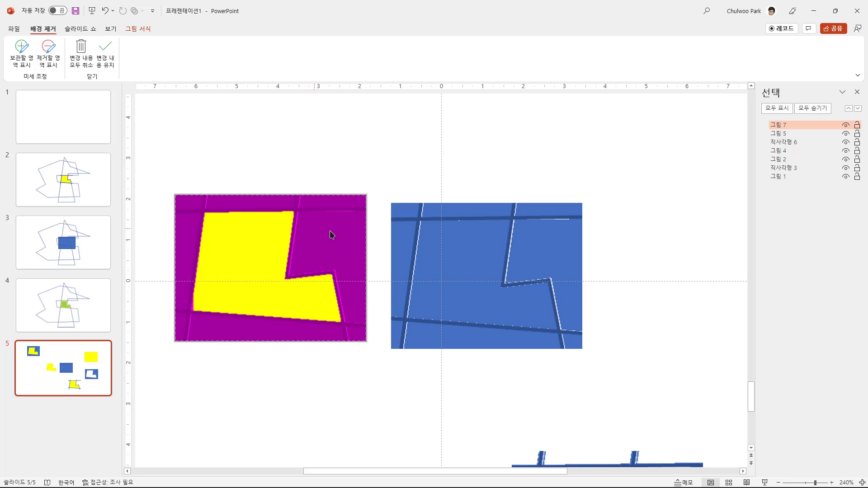
click(23, 57)
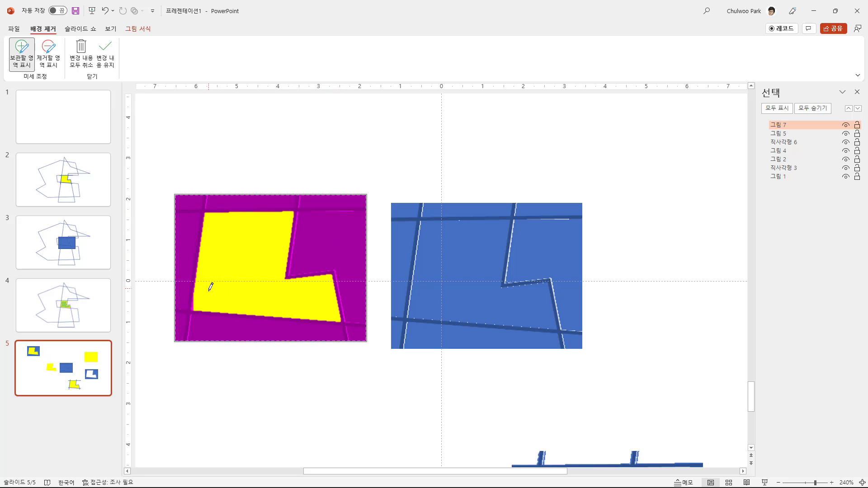
click(195, 303)
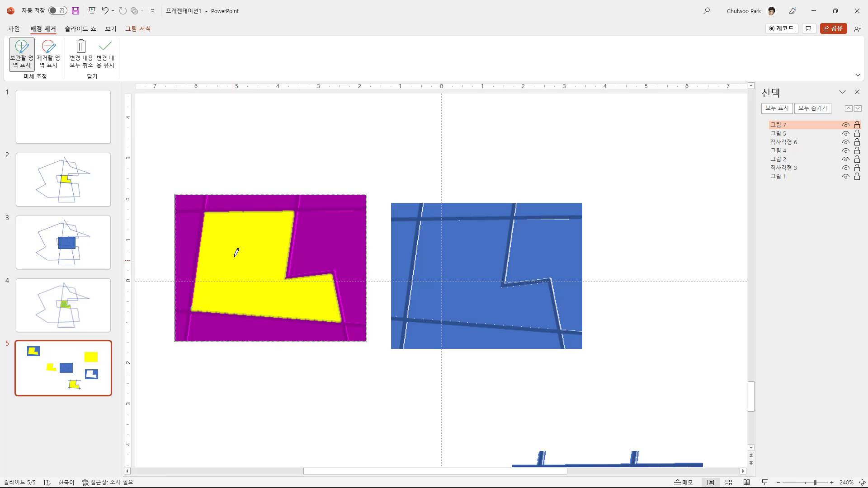
click(204, 149)
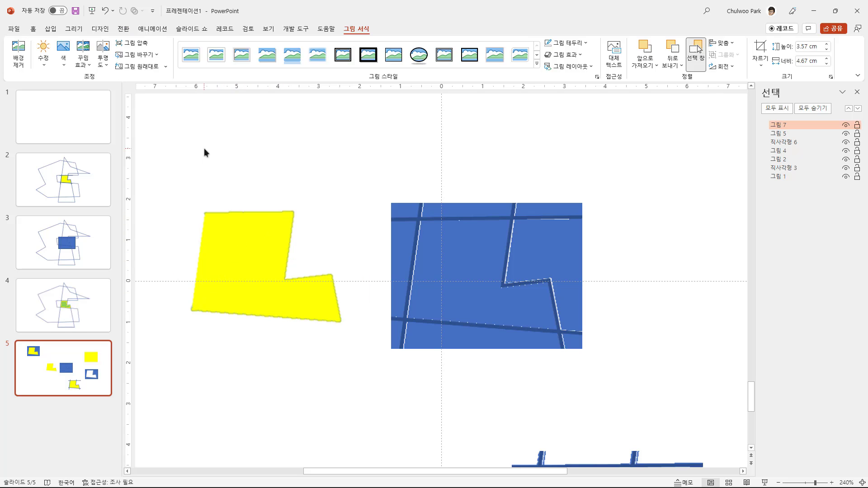
Step: Move the yellow cut-out onto the original cropped picture so it covers the enclosed area
click(245, 245)
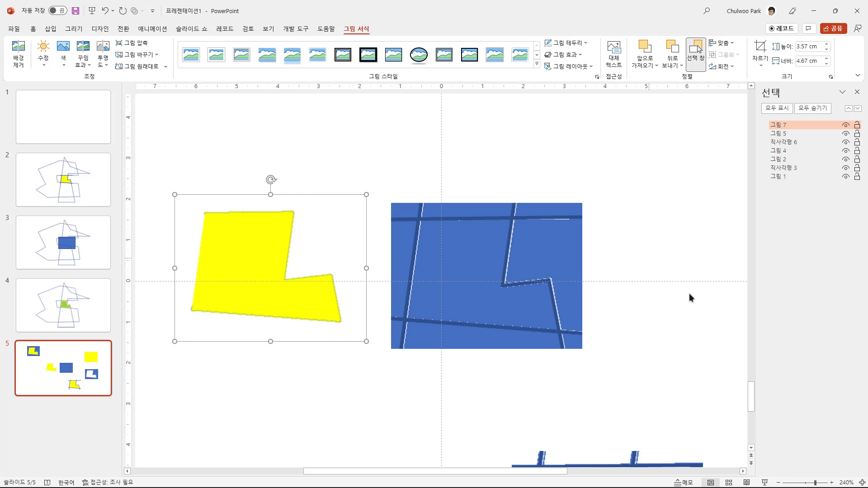
click(863, 483)
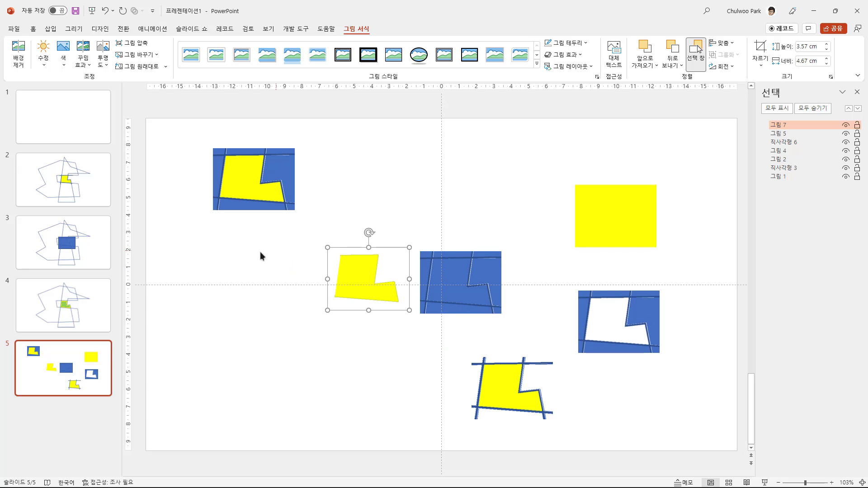
drag(366, 282, 458, 286)
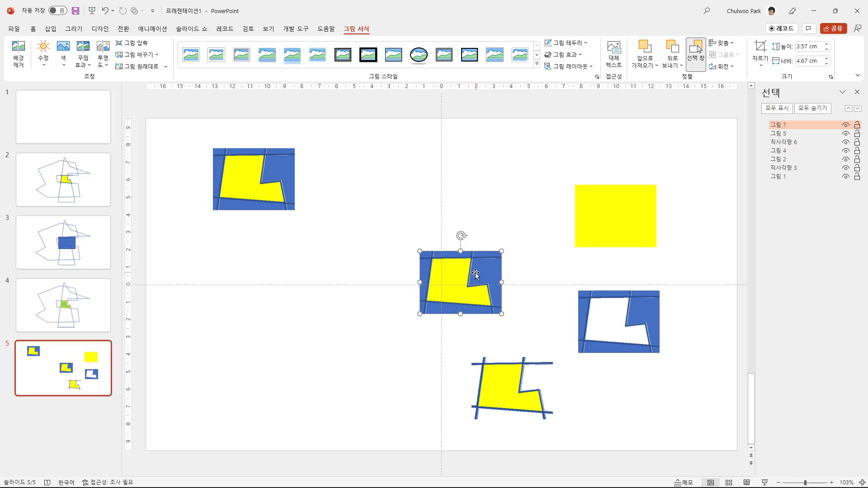
Step: On slide 2, send the line drawing one layer backward and select the yellow cut-out
click(84, 196)
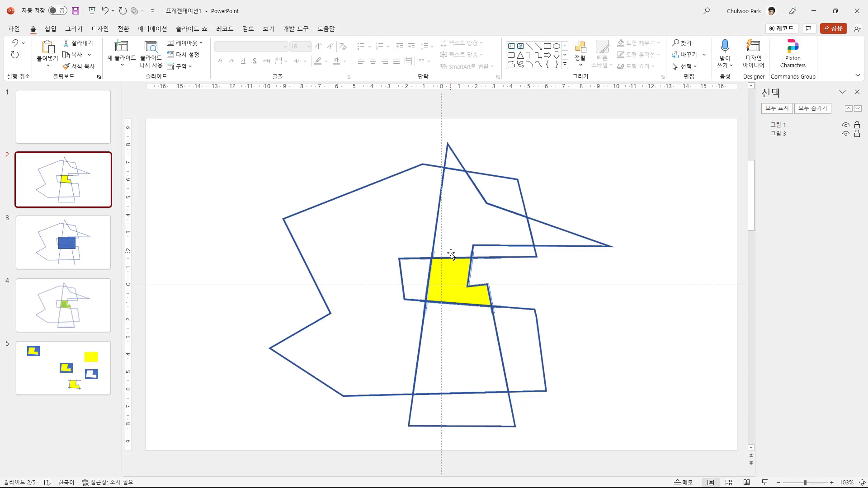
click(453, 274)
click(673, 47)
click(449, 287)
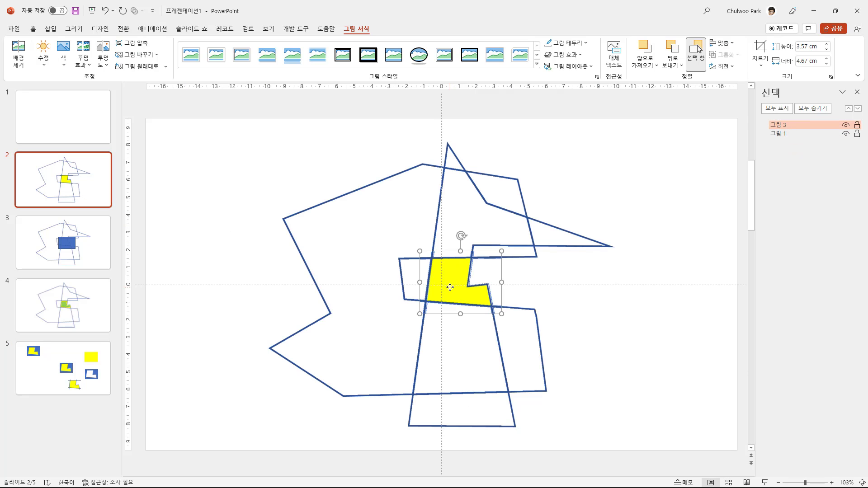
Step: Replace the selected cut-out on slide 2 with the copied yellow-only cut-out and send it behind the line drawing
key(ctrl+x)
key(ctrl+v)
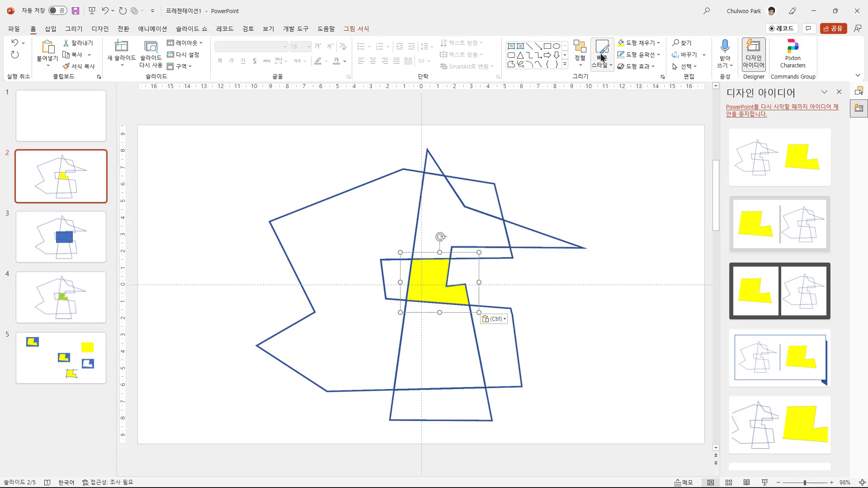
click(585, 66)
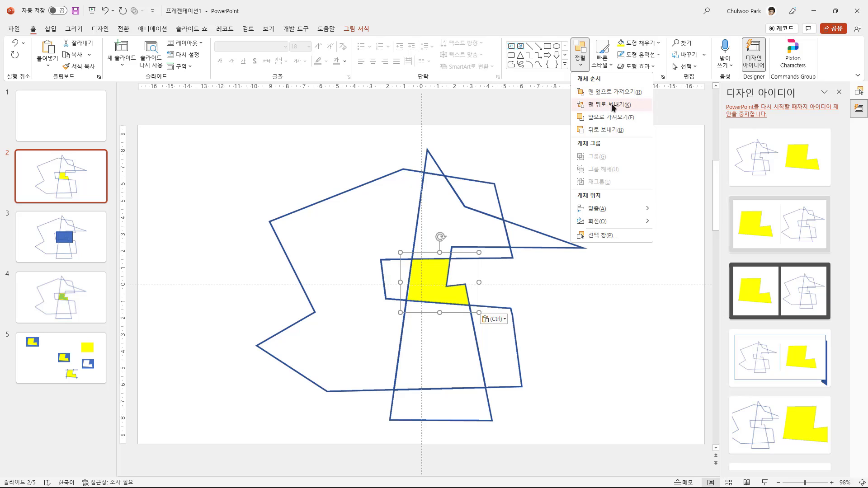
click(611, 104)
click(223, 324)
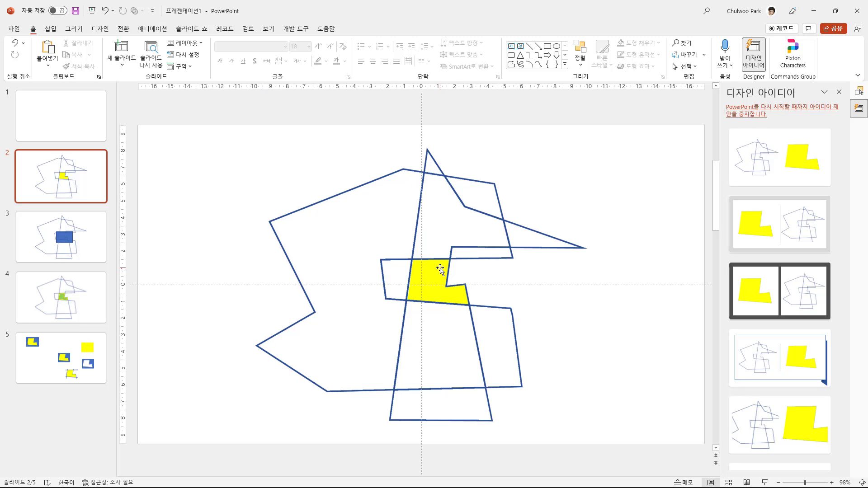
click(414, 271)
click(362, 30)
click(64, 52)
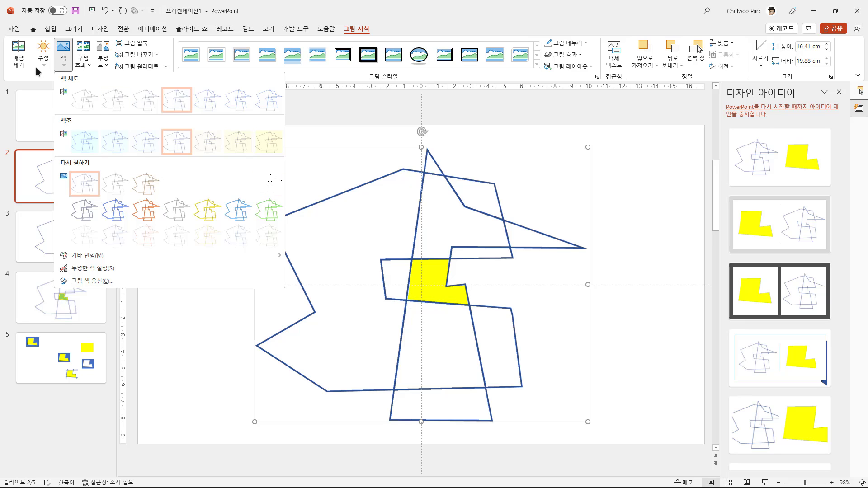
key(Escape)
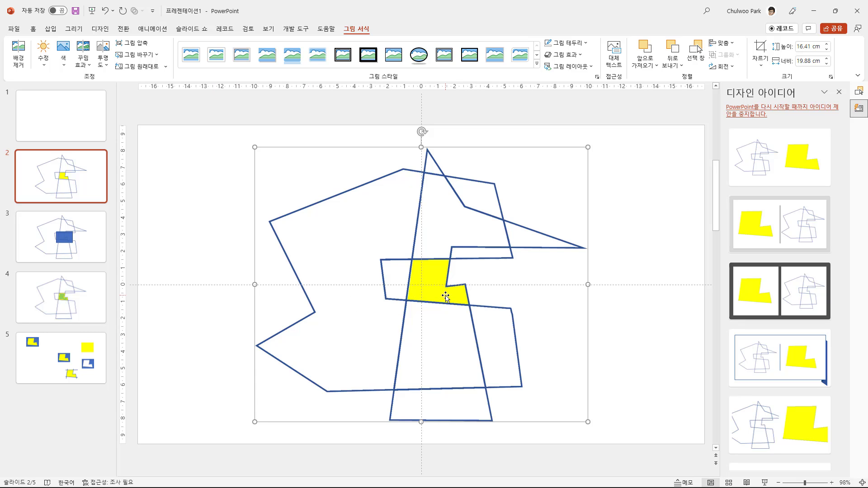
click(657, 319)
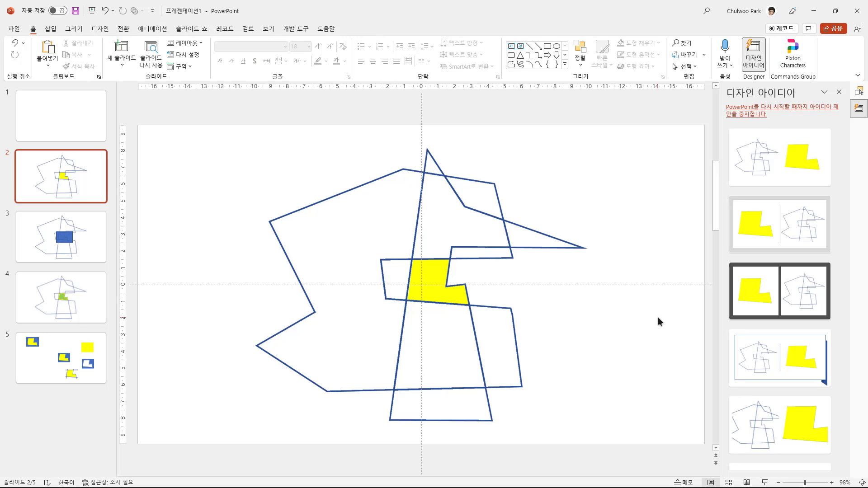
Step: Add a new blank slide after slide 5 and paste a copy of slide 2's line drawing onto it
click(76, 375)
right_click(56, 407)
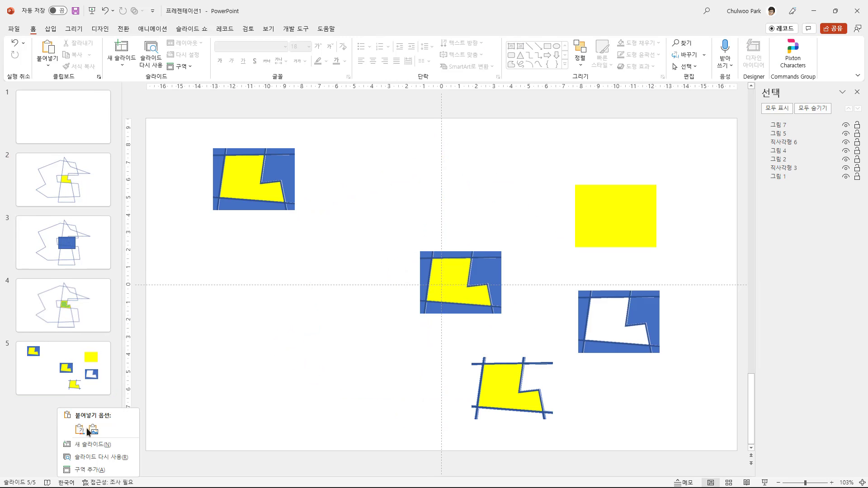
click(88, 445)
click(97, 195)
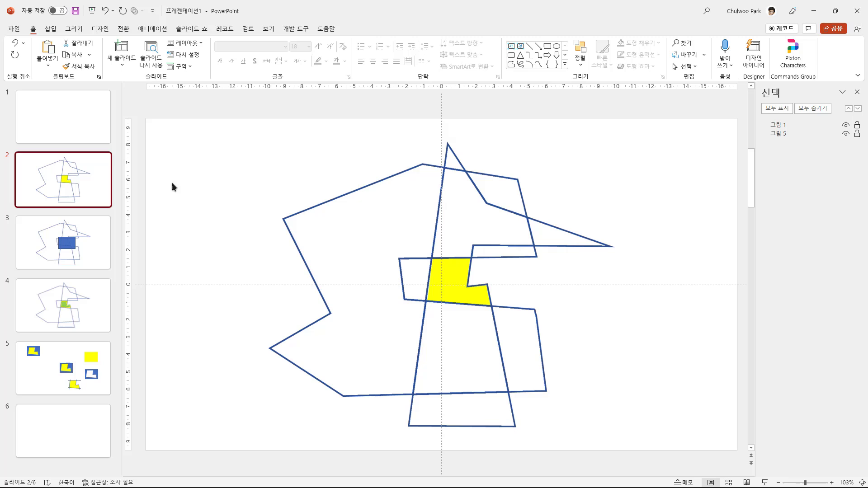
click(390, 196)
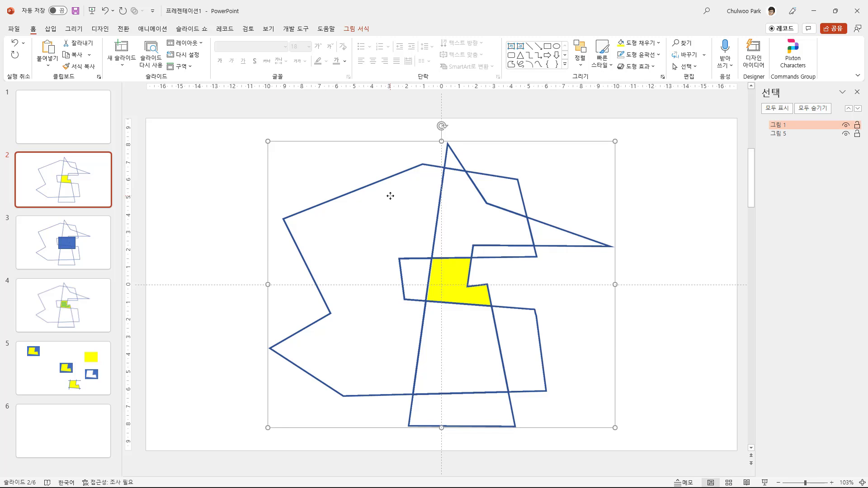
click(51, 438)
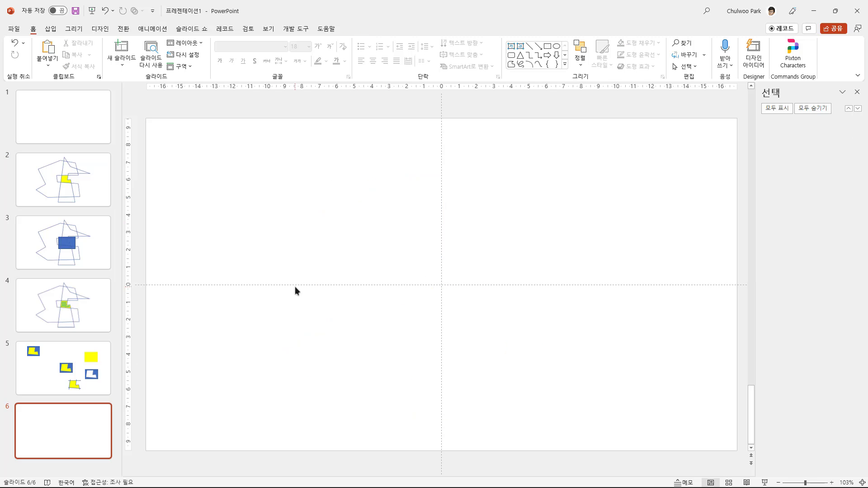
key(ctrl+v)
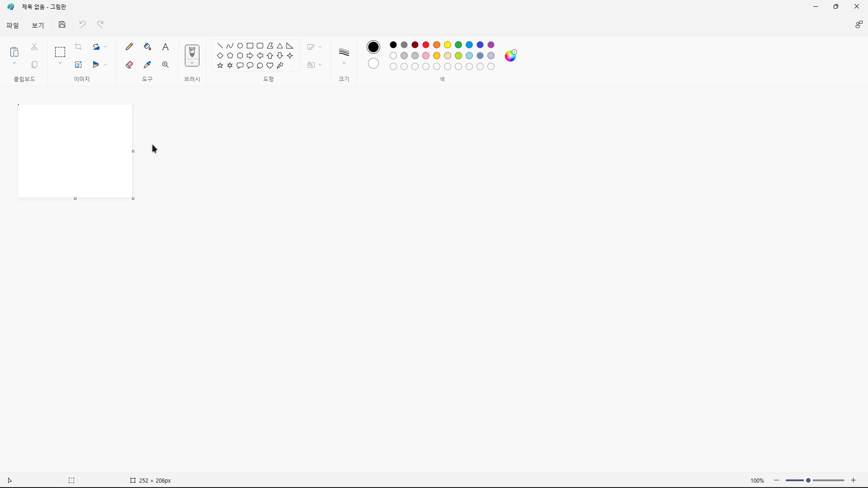
Step: Paste the copied line drawing into Paint and fill its central enclosed area with yellow
click(15, 64)
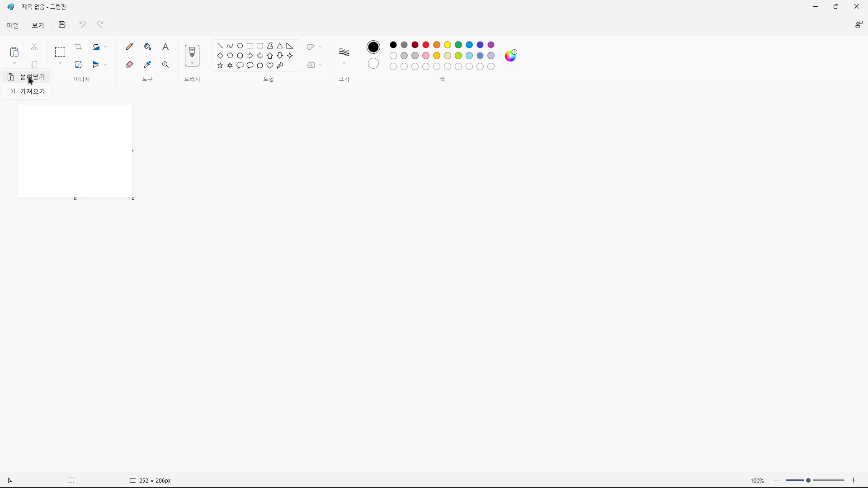
click(29, 77)
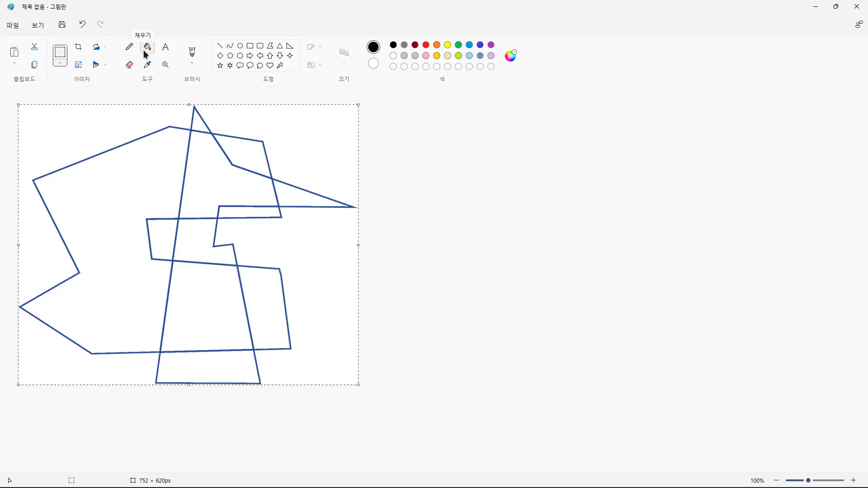
click(449, 45)
click(148, 48)
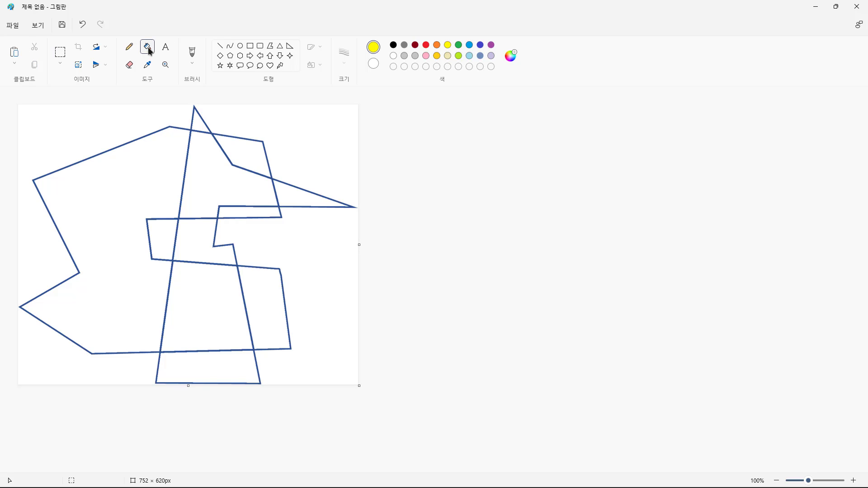
click(202, 236)
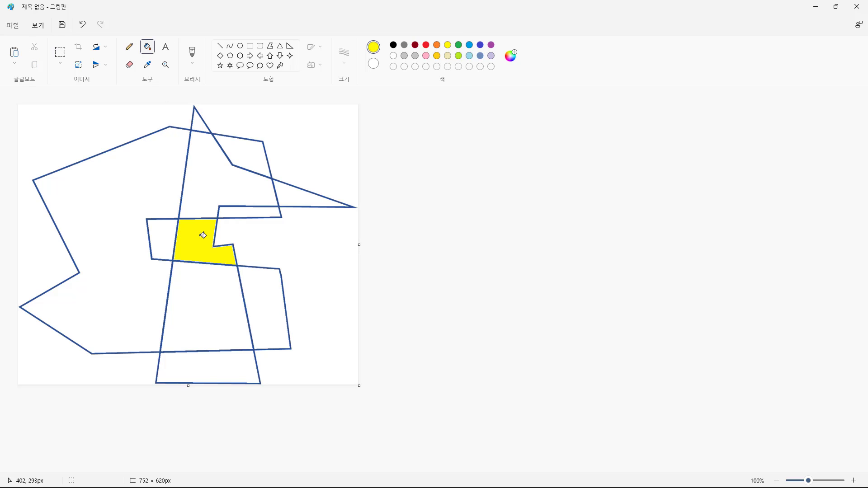
Step: Fill the narrow strip above and right of the yellow area with green and the large left area with light blue
click(458, 44)
click(271, 213)
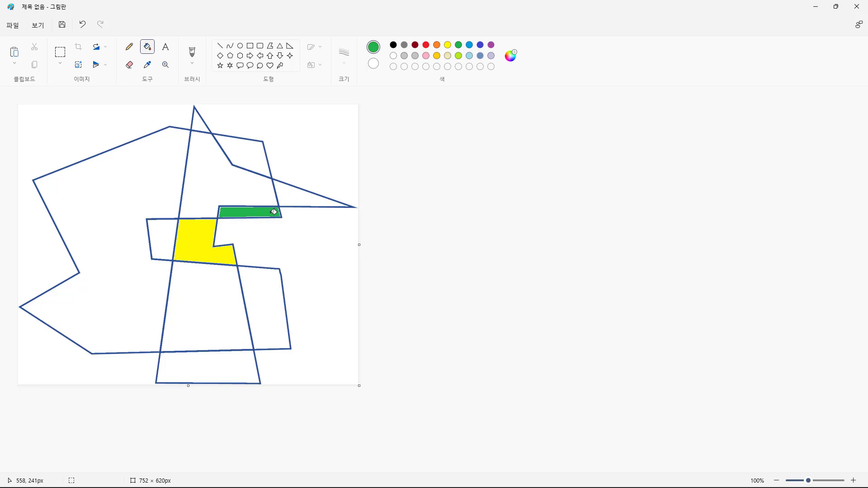
click(470, 56)
click(121, 199)
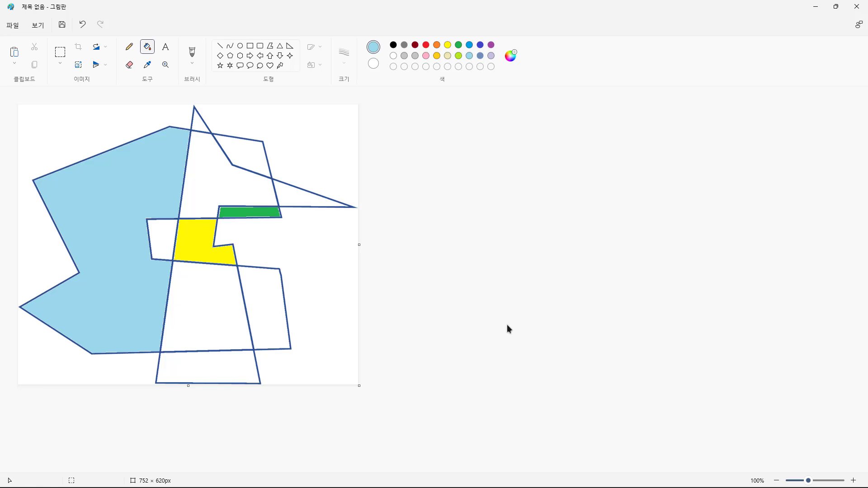
Step: Select the whole coloured drawing and paste a copy of it onto the blank slide 7 in PowerPoint
click(60, 65)
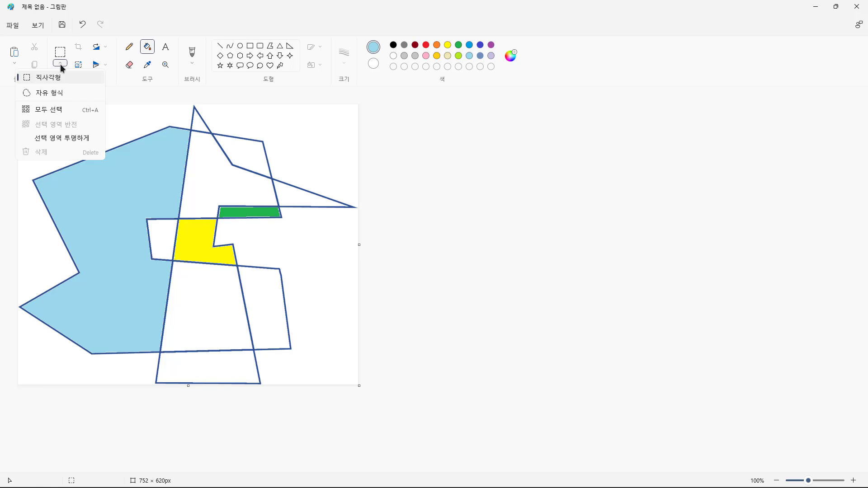
click(64, 110)
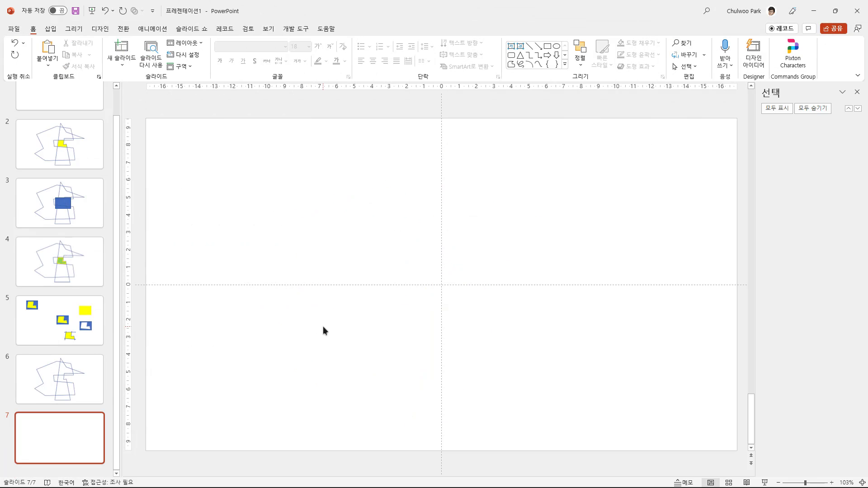
key(ctrl+v)
click(232, 370)
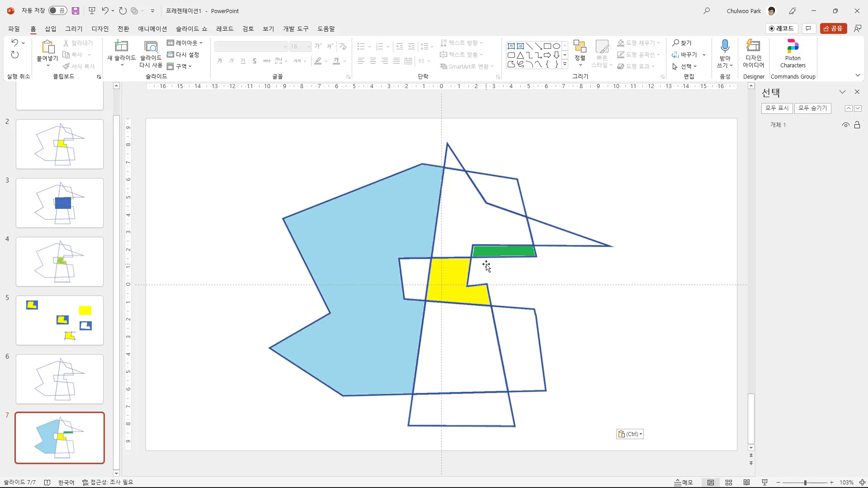
Step: Return to Paint and examine up close how the light blue fill meets the surrounding lines
key(alt+Tab)
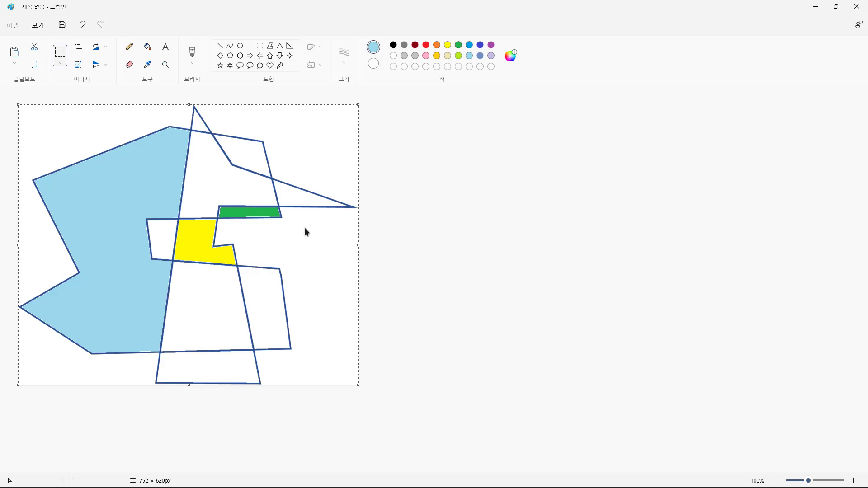
click(854, 480)
click(854, 480)
click(854, 481)
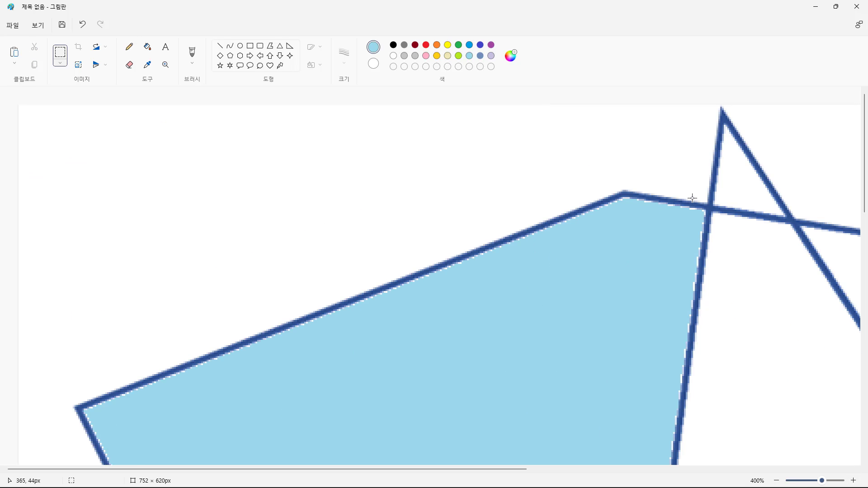
click(147, 47)
scroll(541, 254, down, 2)
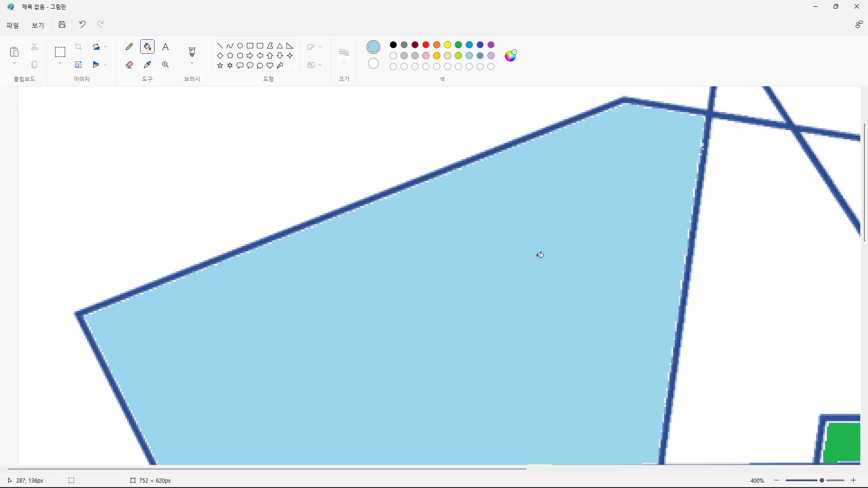
scroll(540, 255, down, 10)
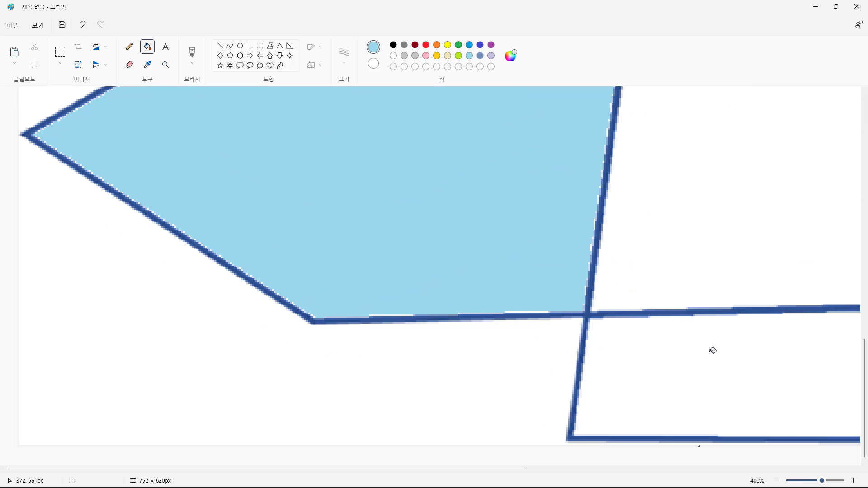
click(776, 481)
click(776, 481)
click(777, 481)
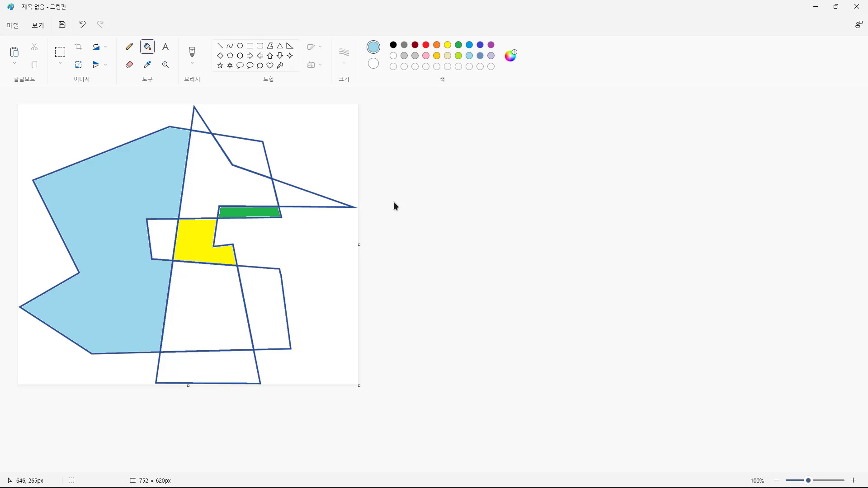
Step: Return to PowerPoint and compare the fill approaches on slides 2, 3 and 7
click(822, 12)
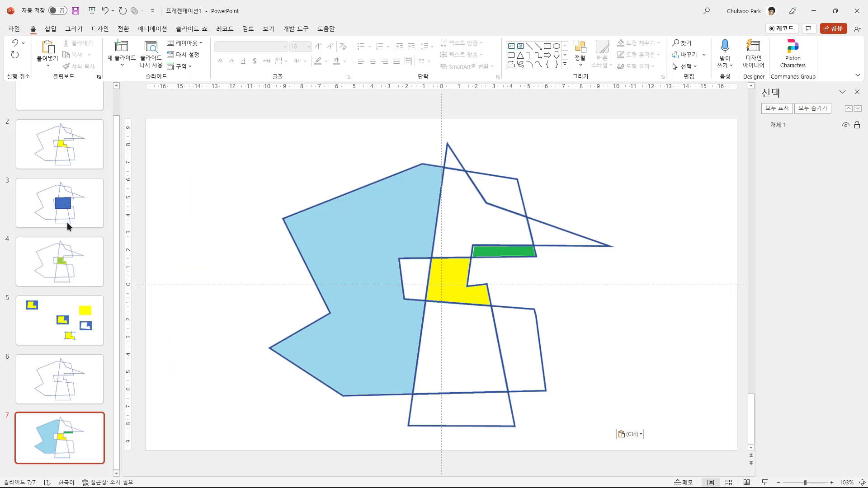
click(63, 149)
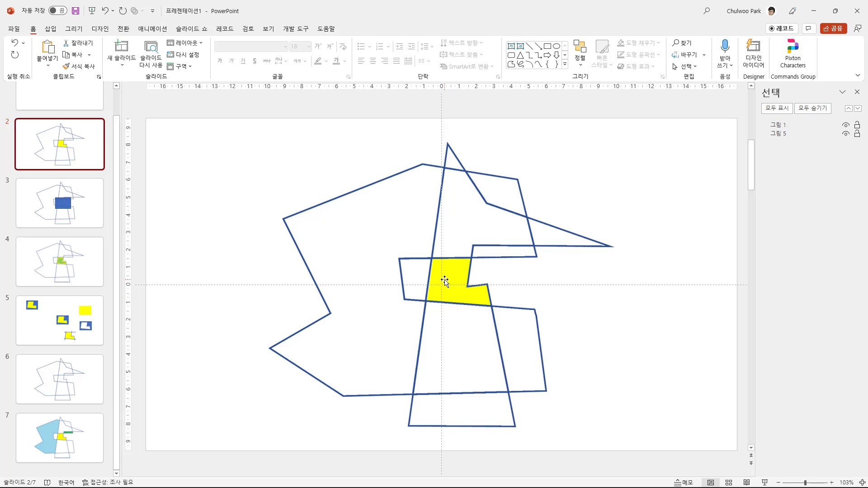
click(78, 435)
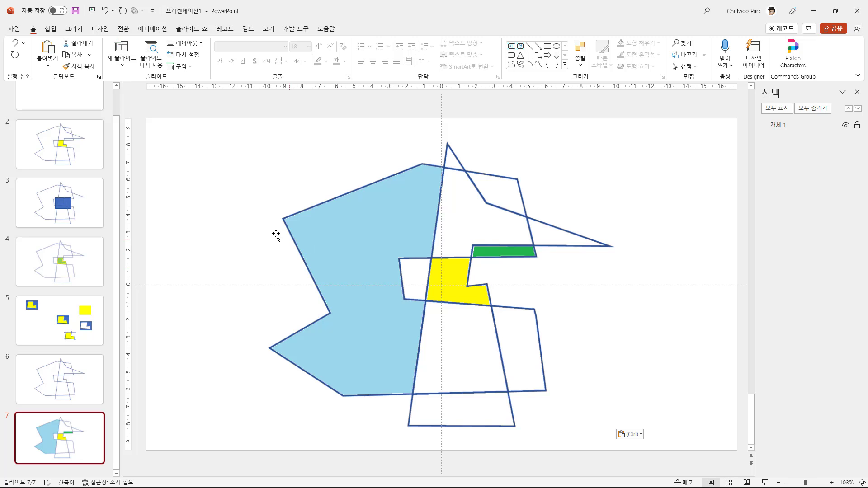
click(68, 167)
click(76, 210)
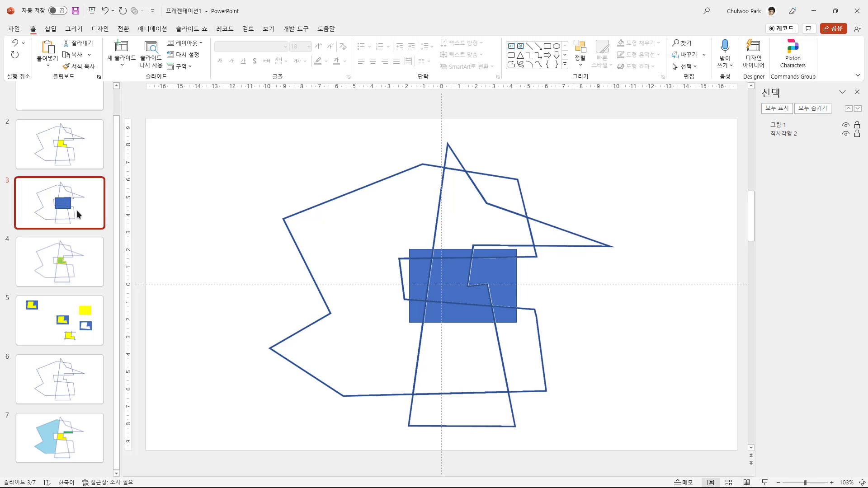
click(89, 155)
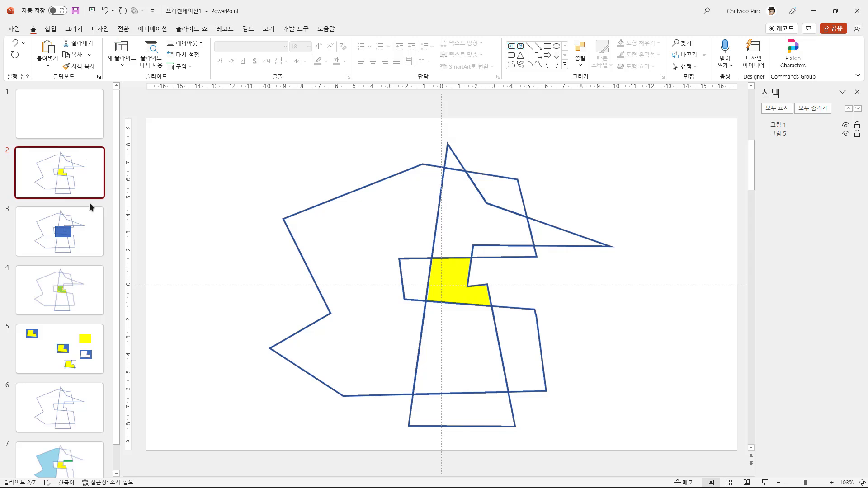
click(86, 234)
click(70, 171)
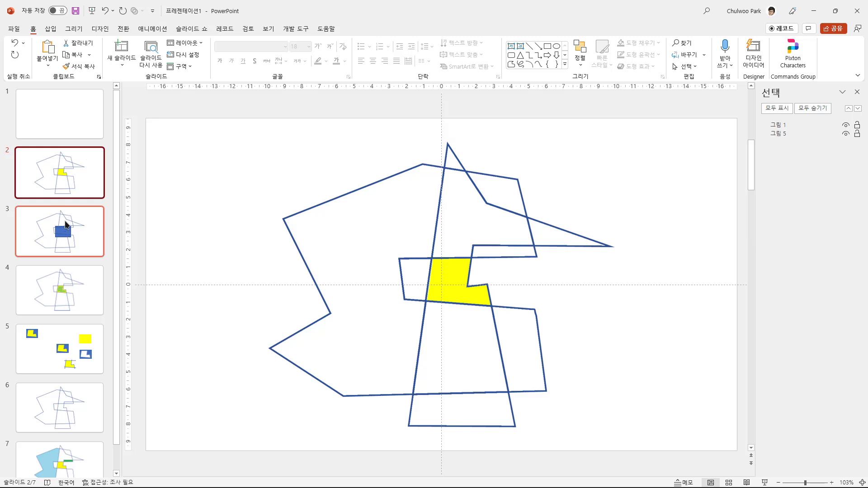
click(66, 225)
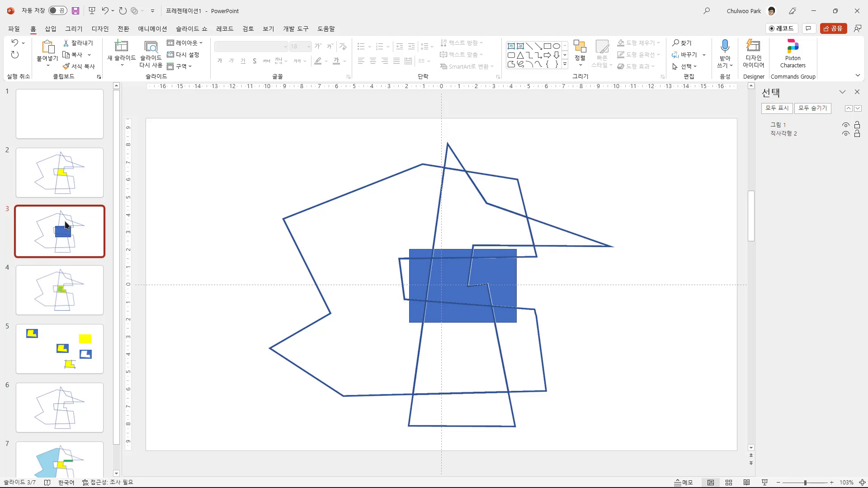
scroll(81, 356, down, 1)
click(84, 446)
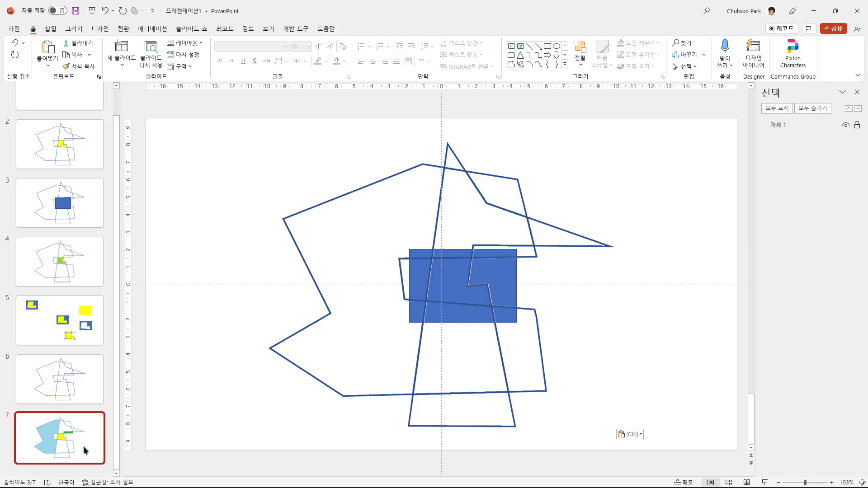
scroll(74, 343, up, 1)
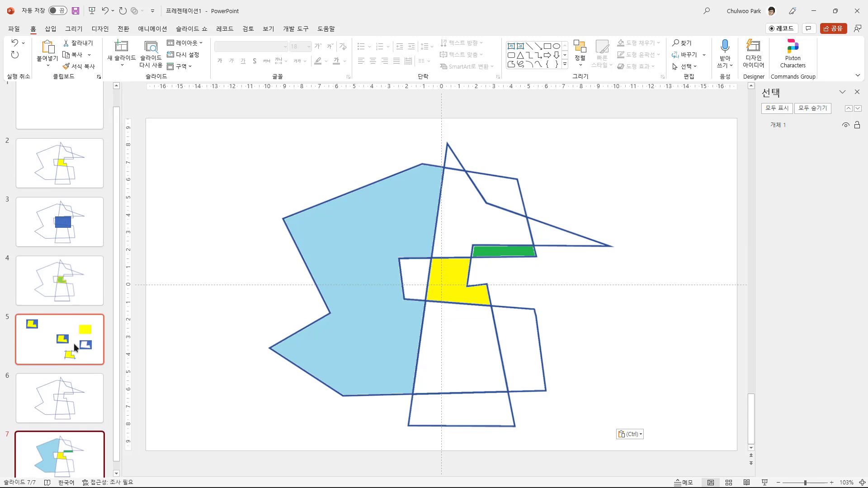
scroll(74, 347, up, 1)
click(76, 173)
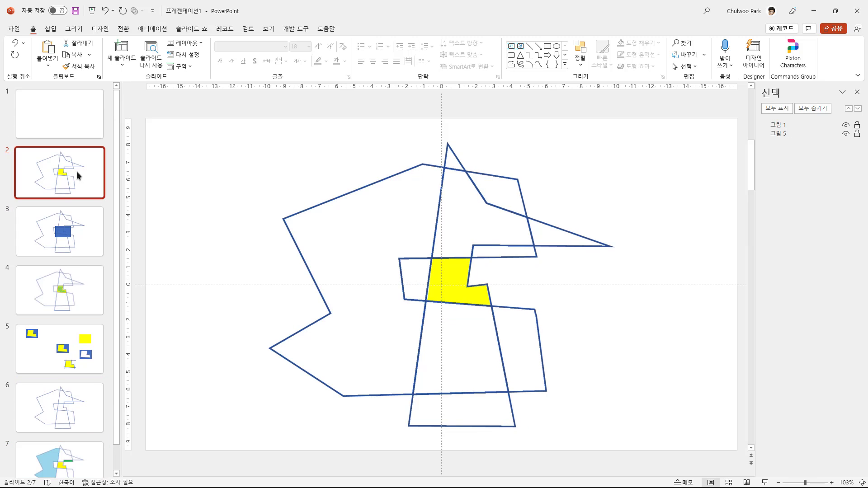